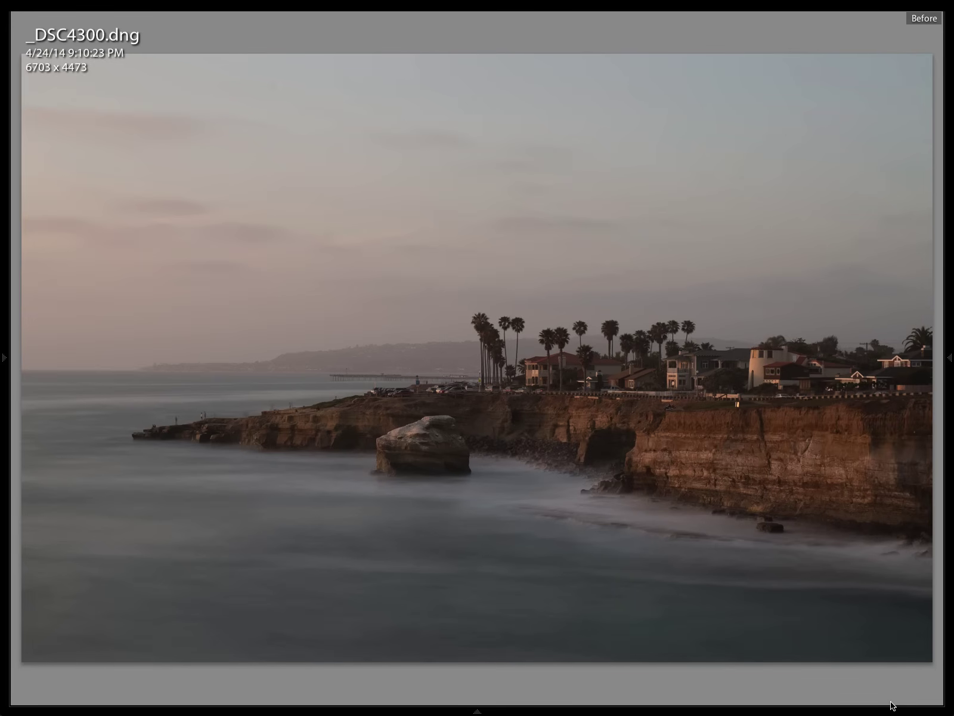
Compare the raw cliff photo with its edited version and show the Develop adjustment panels.
key("Right")
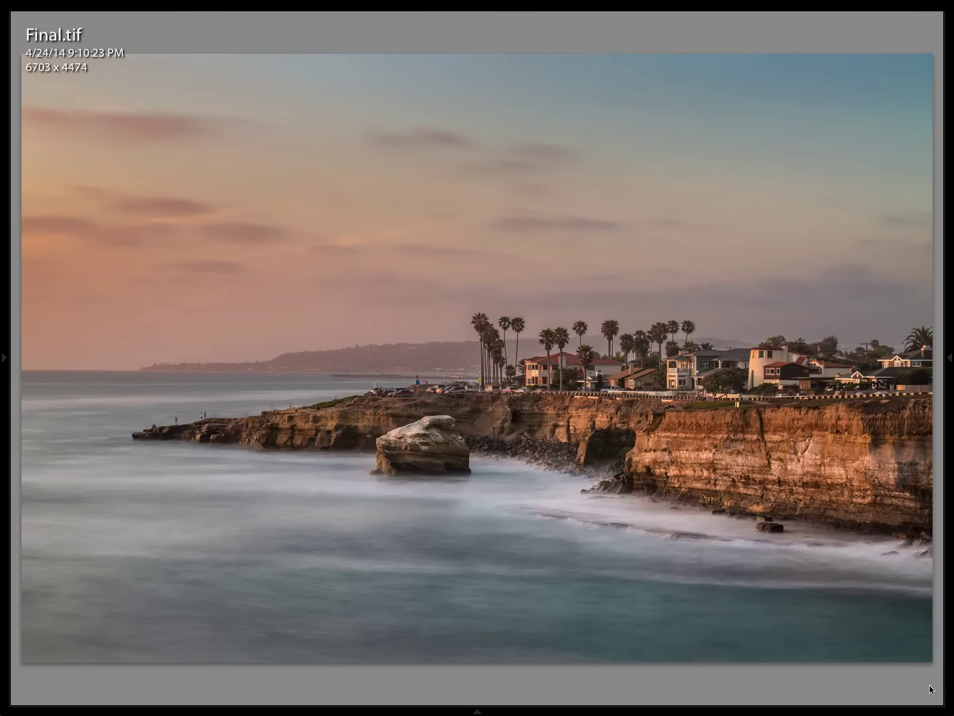
key("Left")
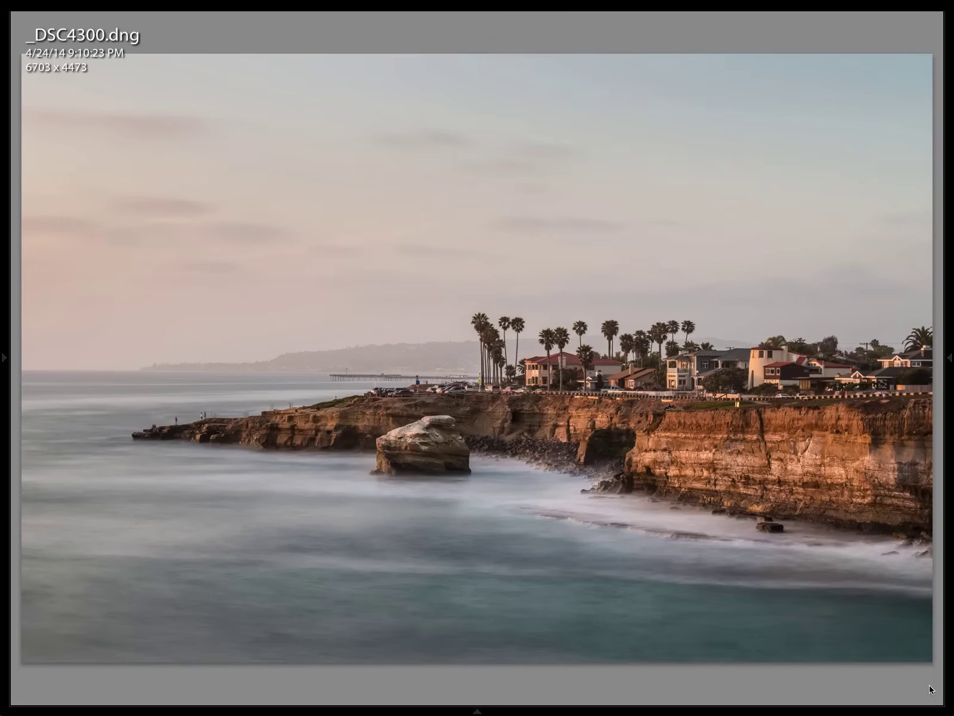
key("backslash")
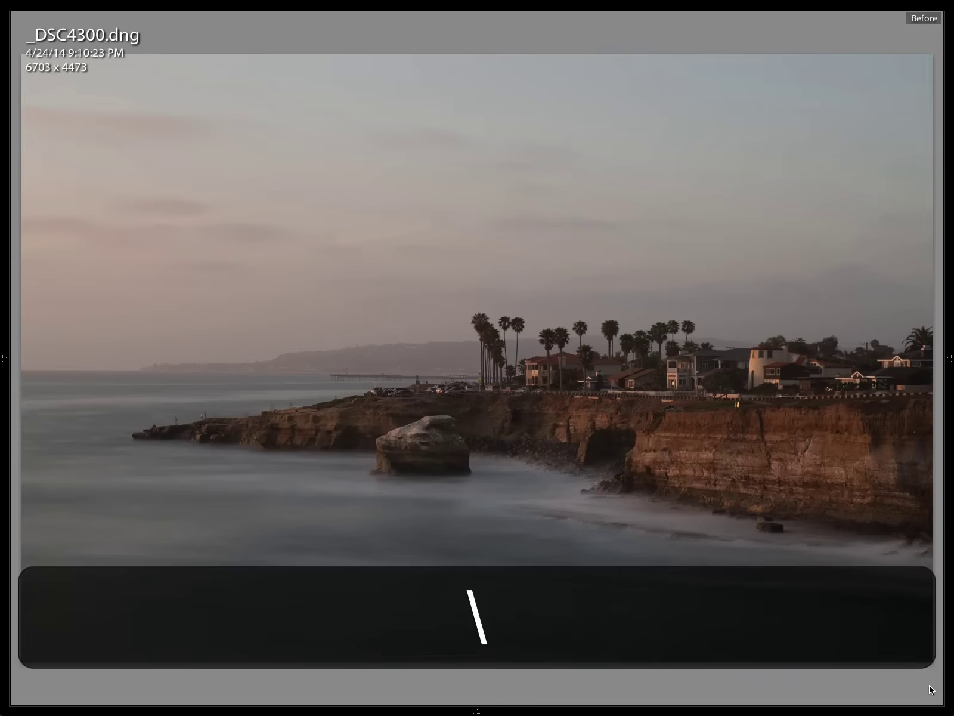
left_click(951, 364)
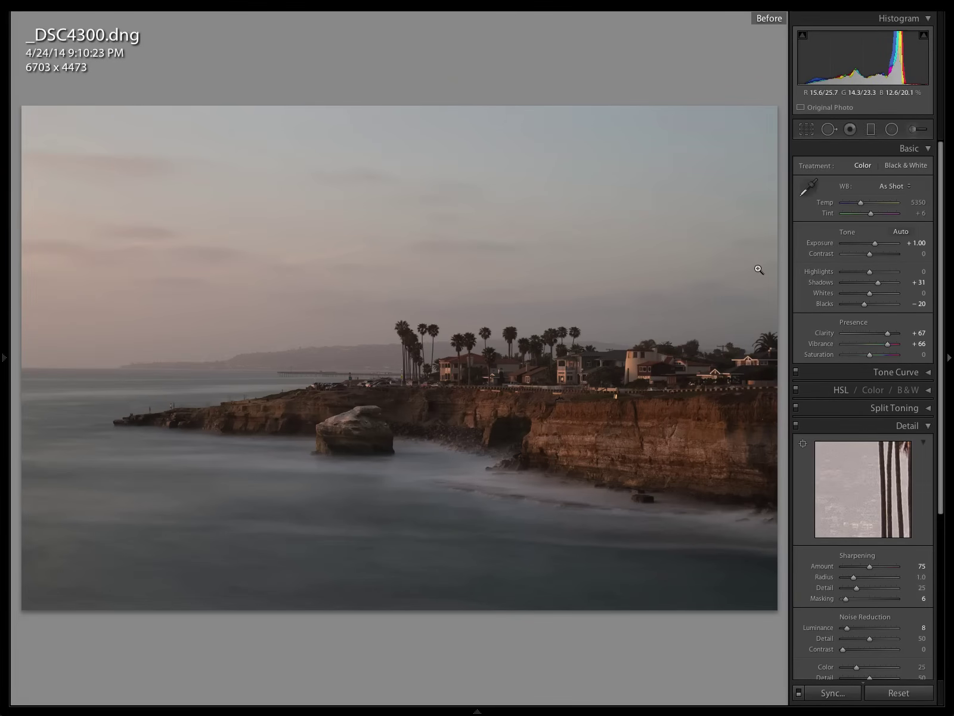
key("backslash")
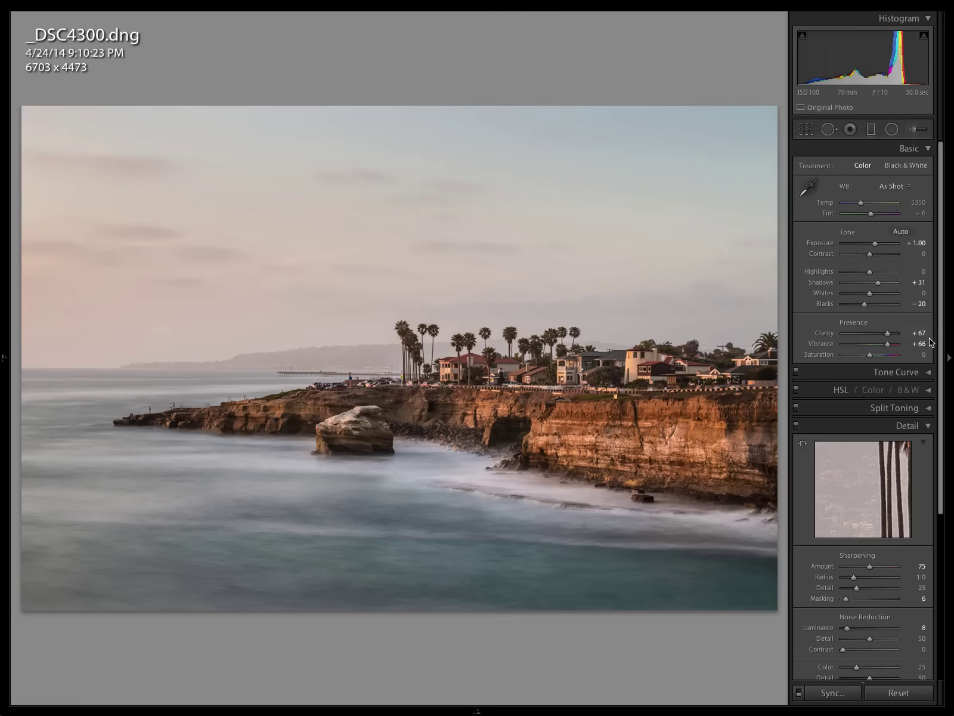
Toggle Before/After once more and check the Vibrance value, leaving it unchanged.
key("backslash")
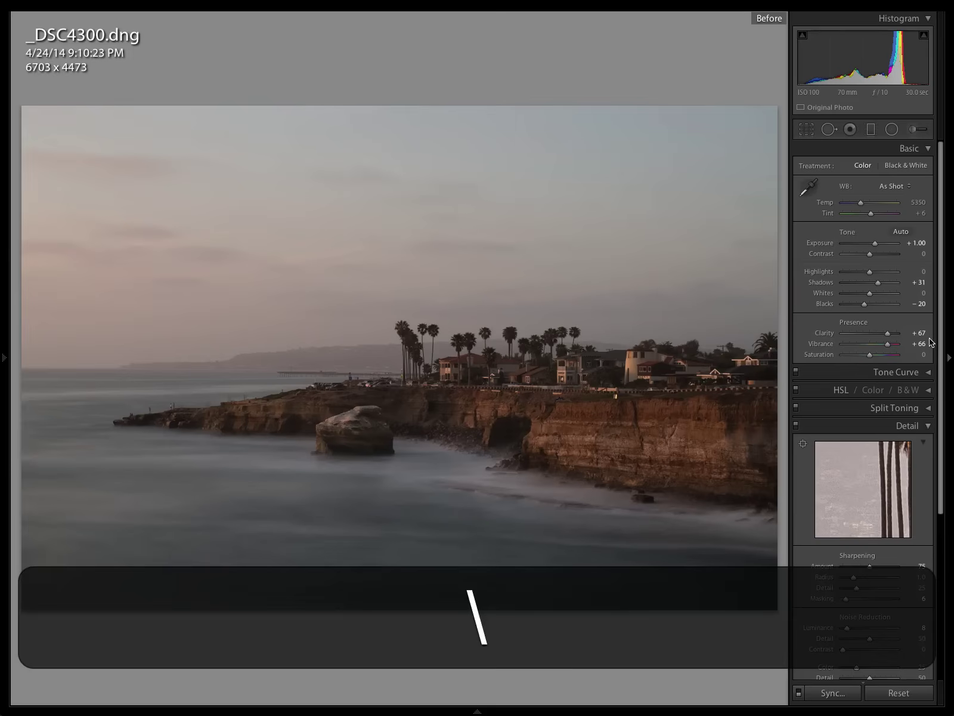
key("backslash")
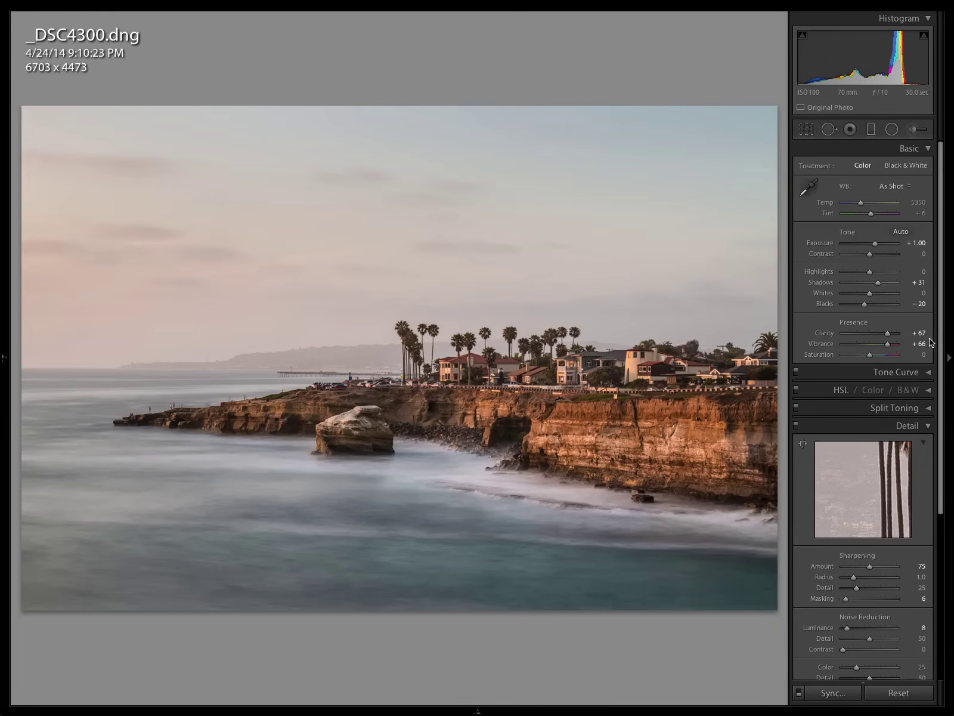
left_click(919, 343)
key("Return")
left_click_drag(941, 340, 952, 489)
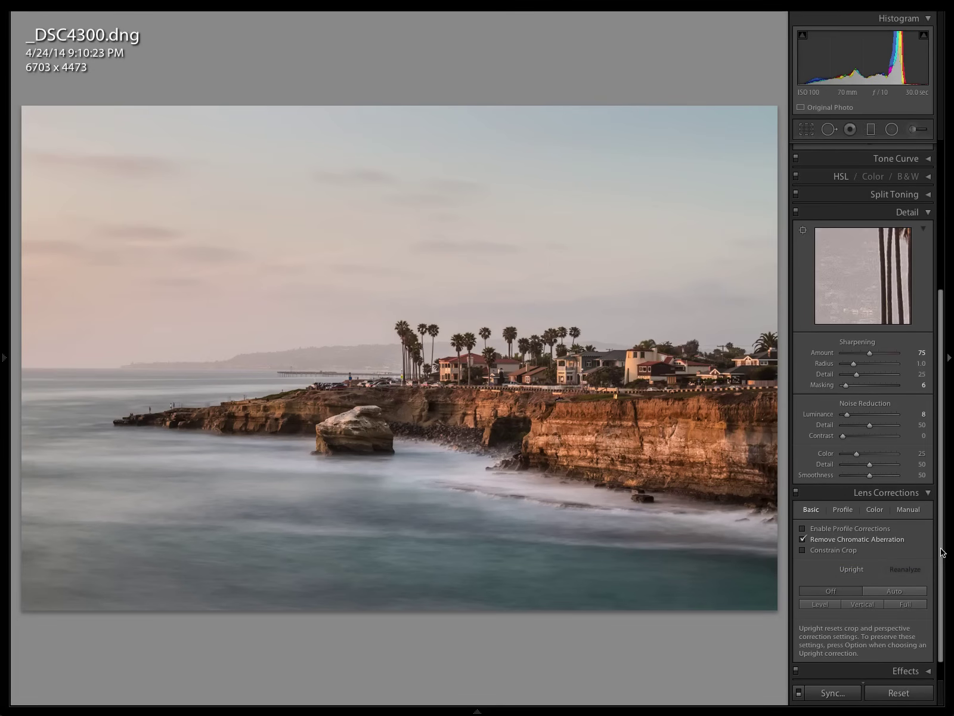
left_click_drag(942, 551, 927, 385)
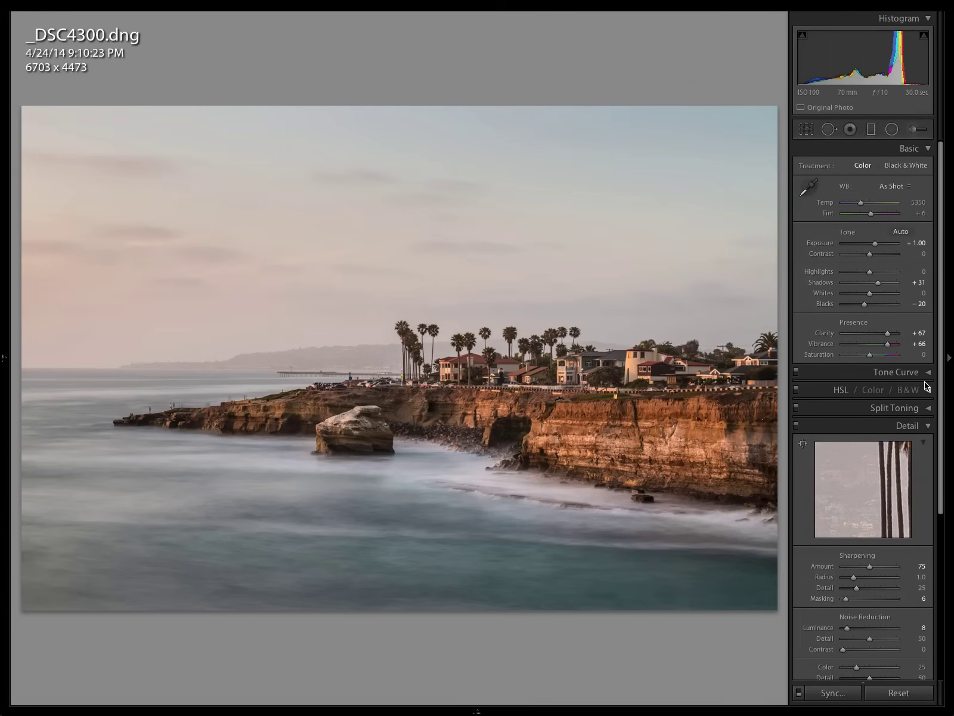
In Photoshop, zoom in on the house and palms, pan across sky and left palms, then fit the photo.
key("super+Tab")
key("super+Tab")
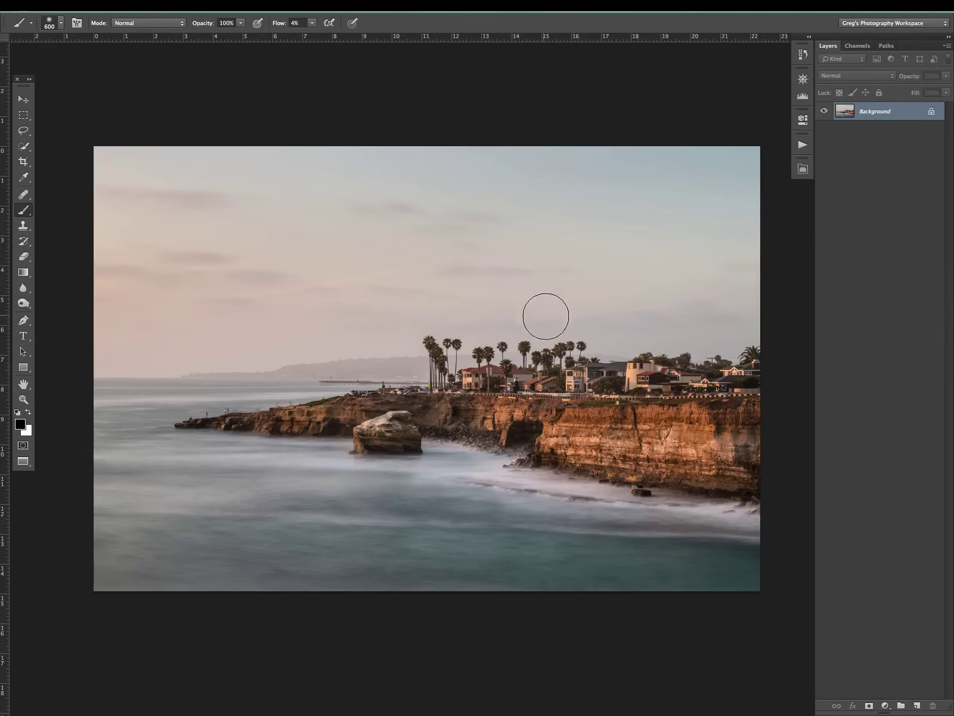
key("super+equal")
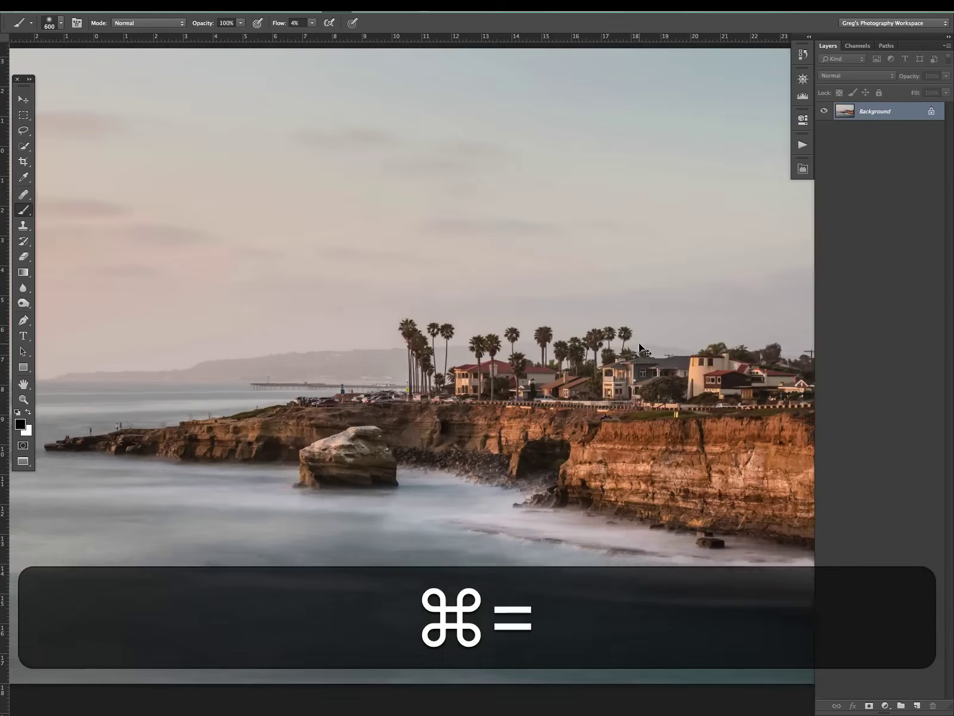
key("super+equal")
key("super+equal")
key("super+equal")
key("super+equal")
key("super+equal")
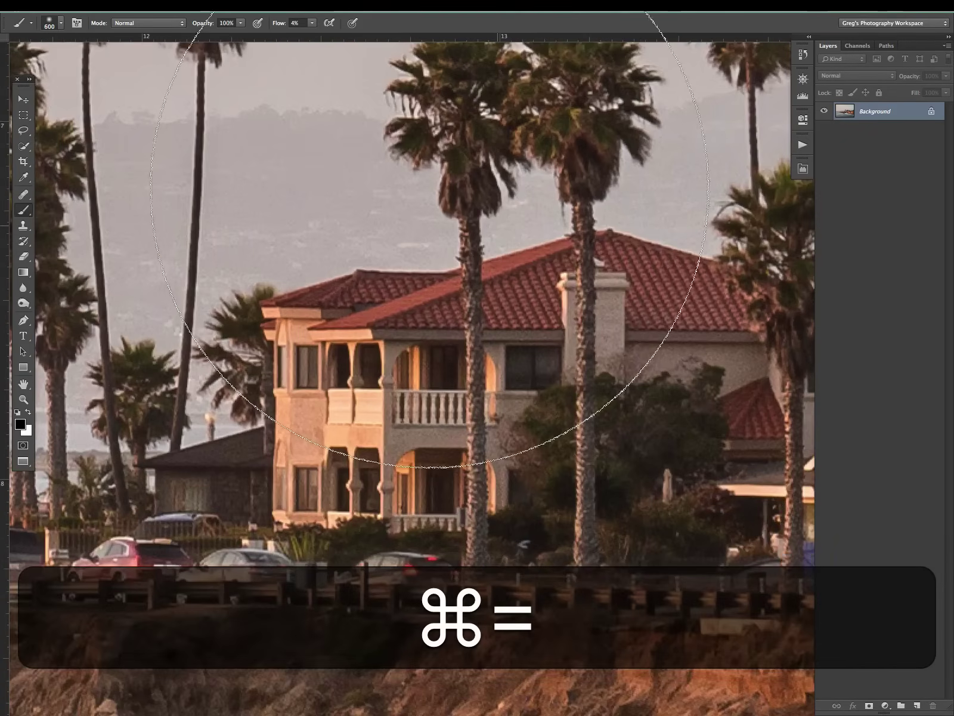
key("space")
left_click_drag(417, 68, 421, 250)
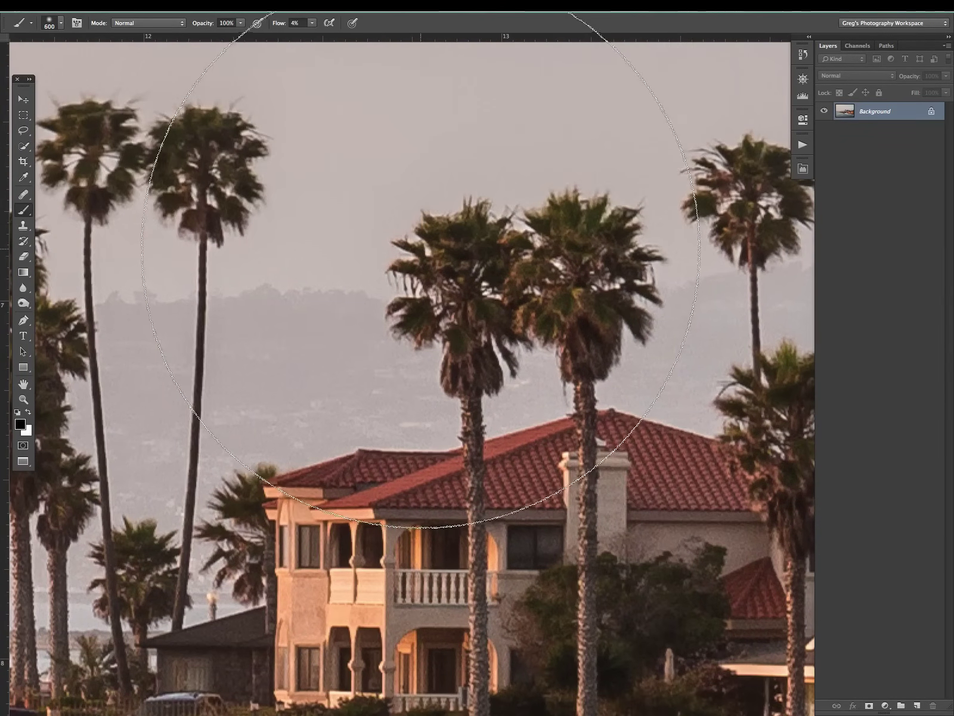
key("h")
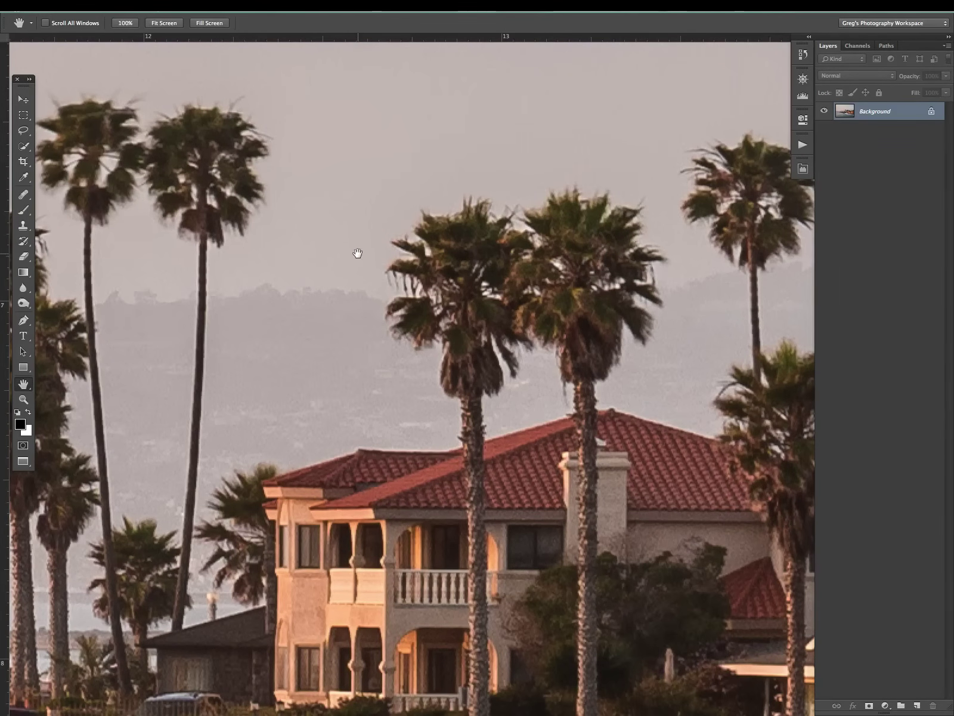
left_click_drag(306, 283, 601, 326)
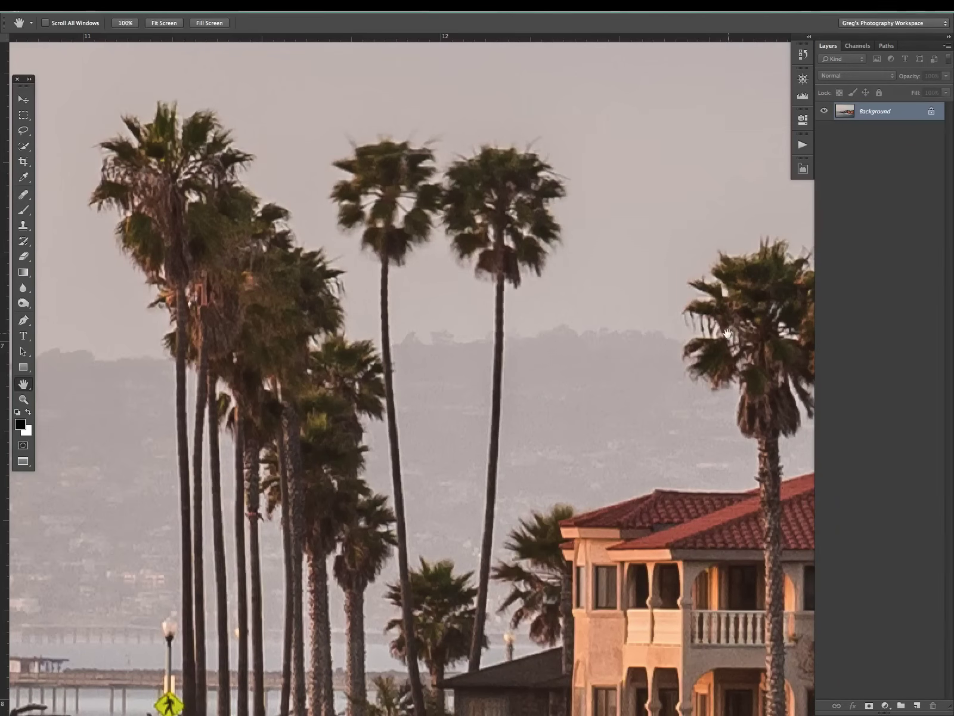
key("super+0")
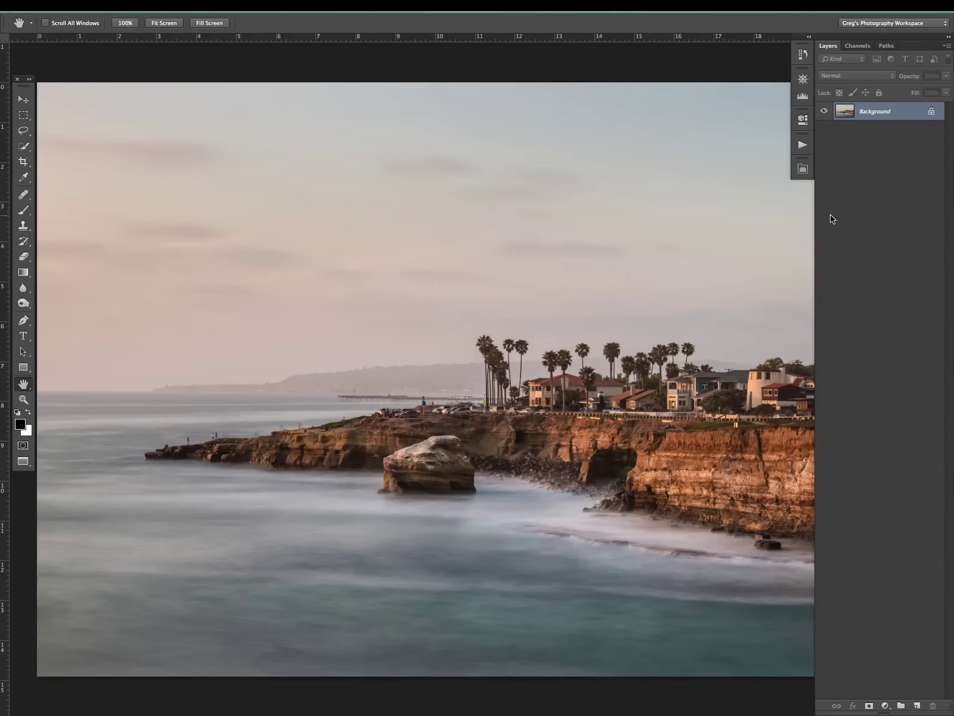
Run the Create All Luminosity Masks action and view the resulting channels.
left_click(805, 147)
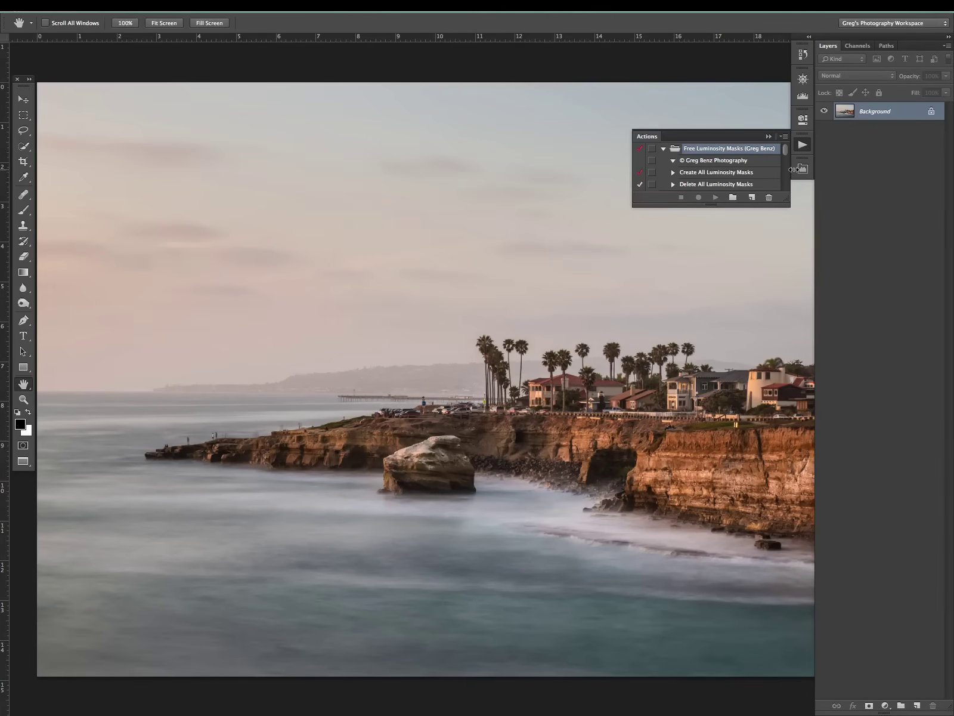
left_click(738, 174)
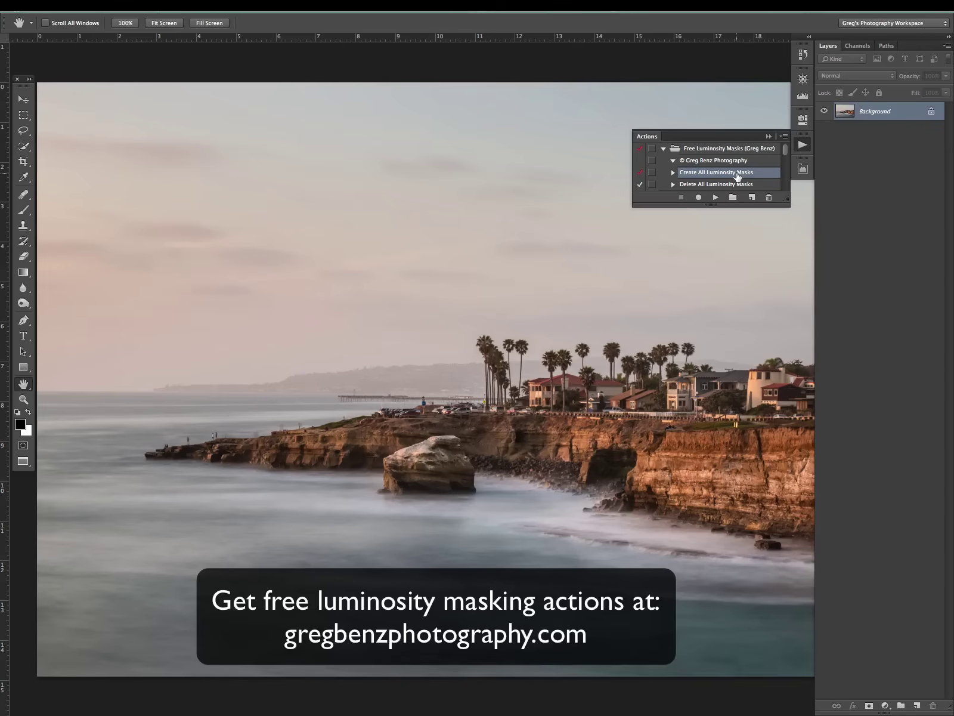
left_click(716, 198)
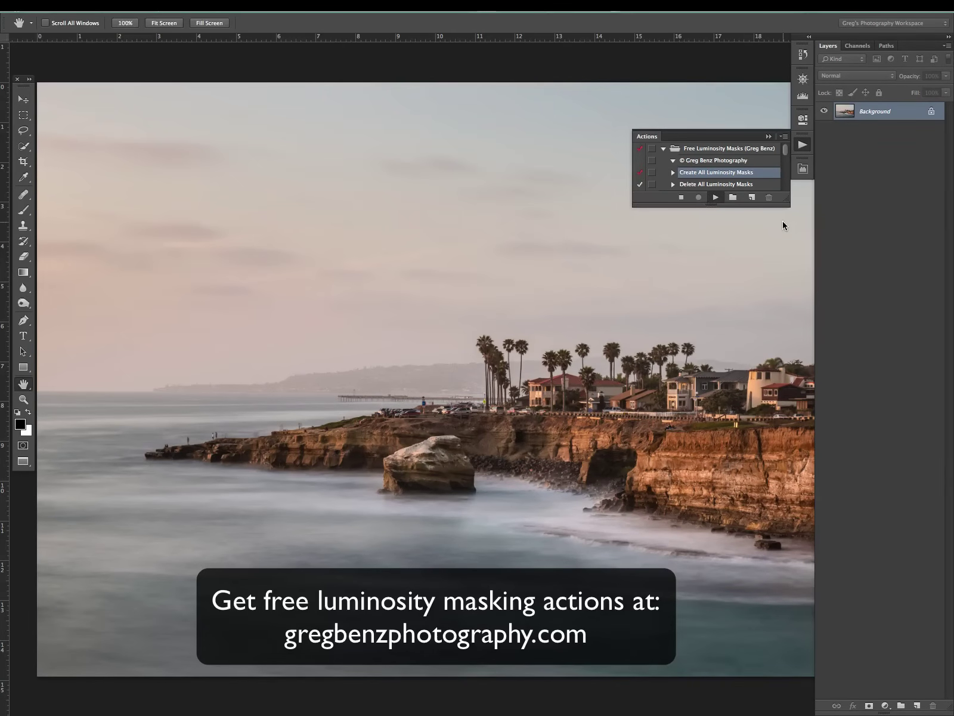
left_click(802, 145)
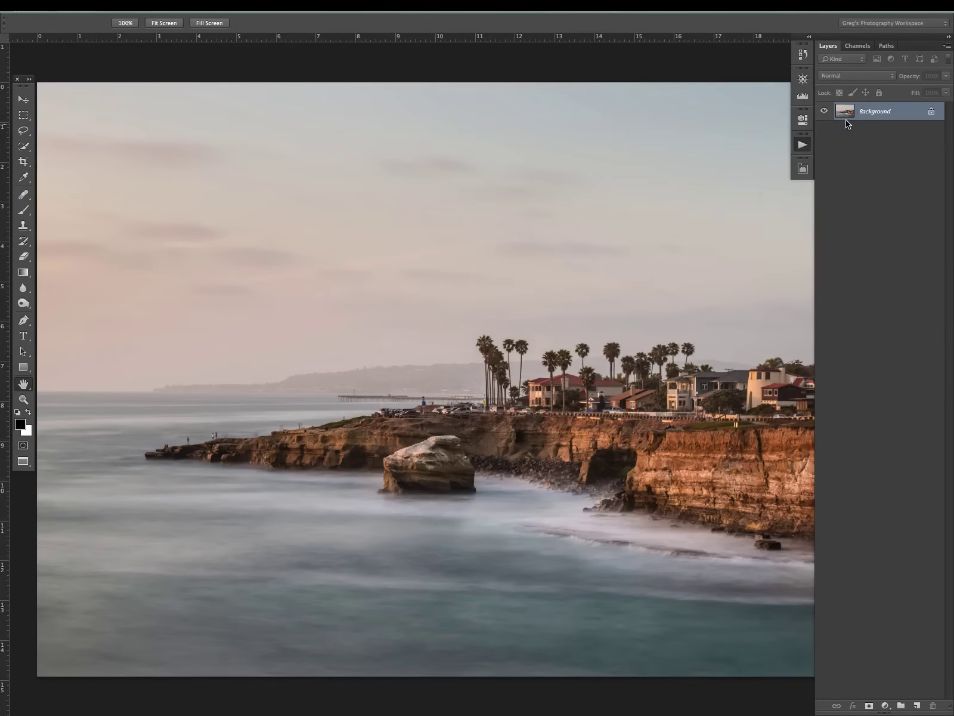
left_click(856, 46)
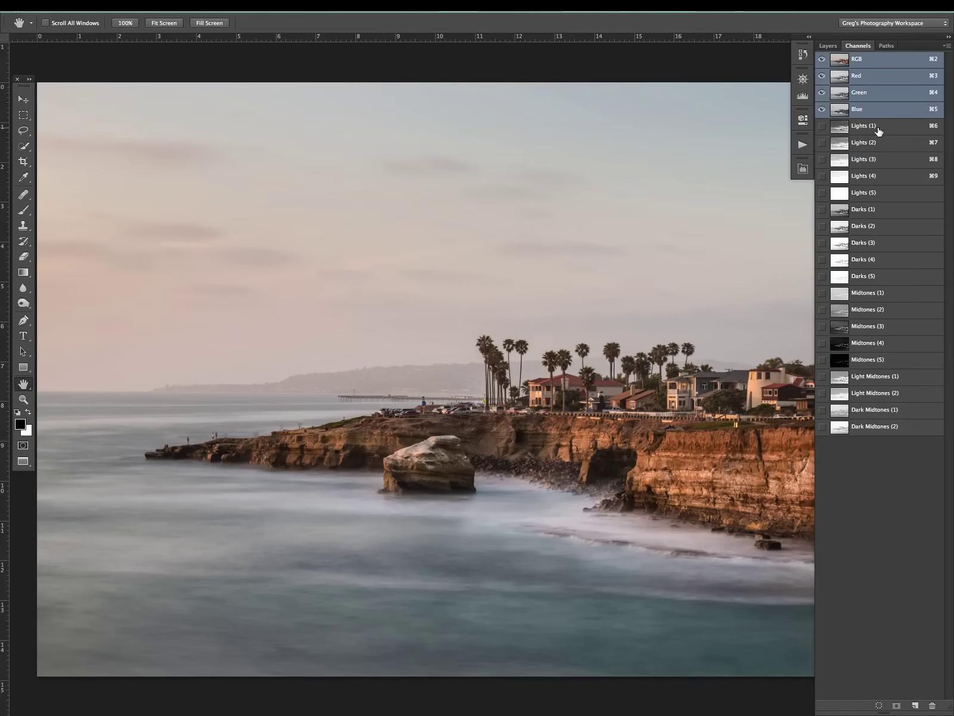
Preview the Lights (1) through Lights (5) mask channels one after another.
left_click(840, 130)
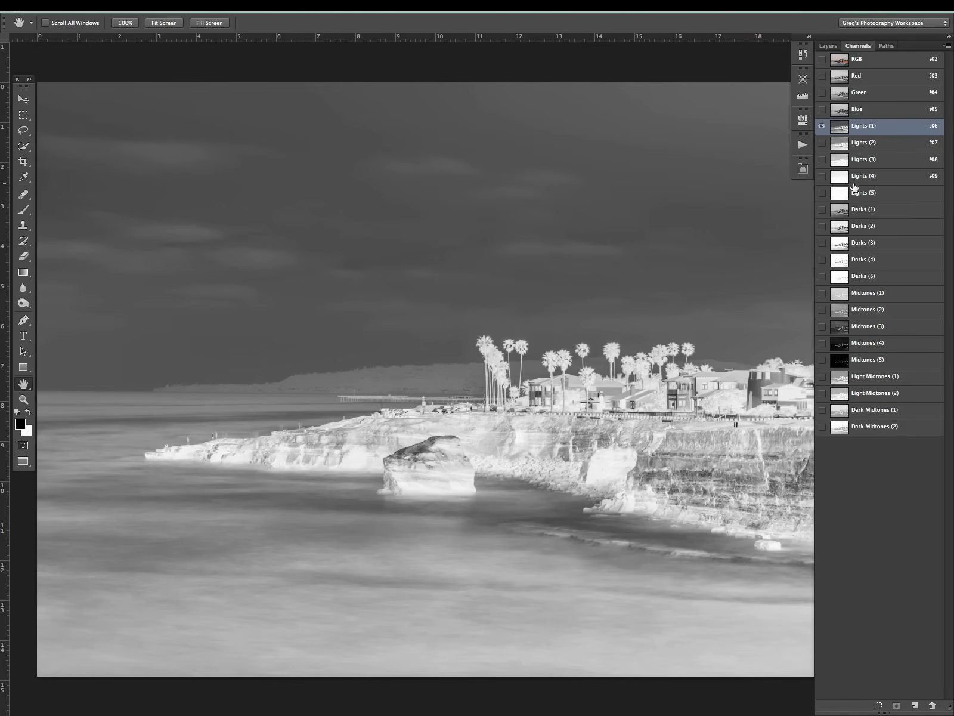
left_click(842, 148)
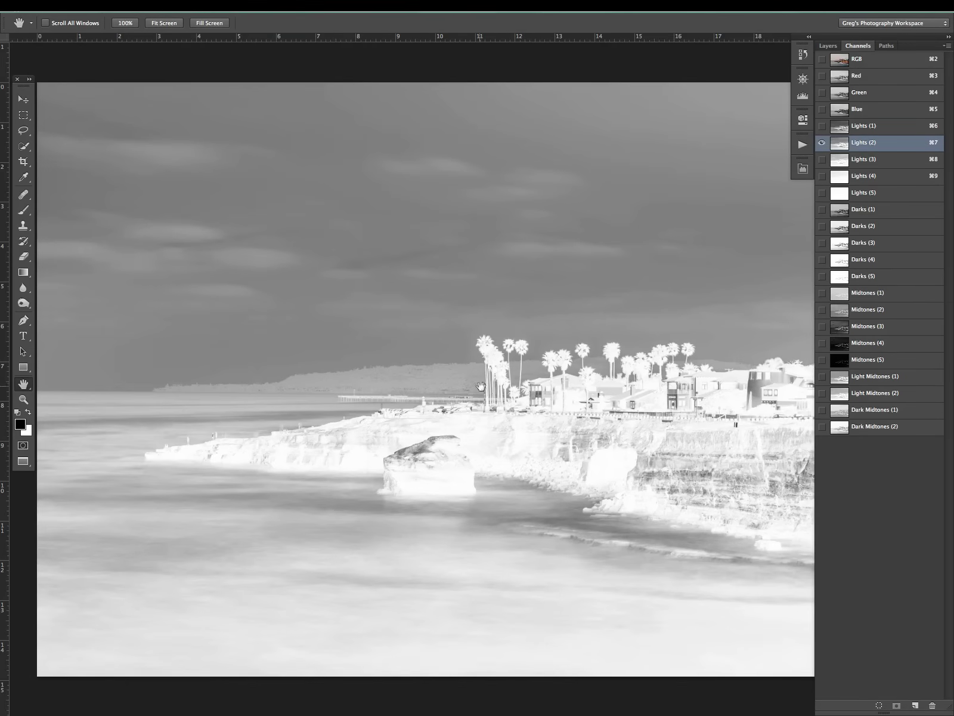
left_click(837, 162)
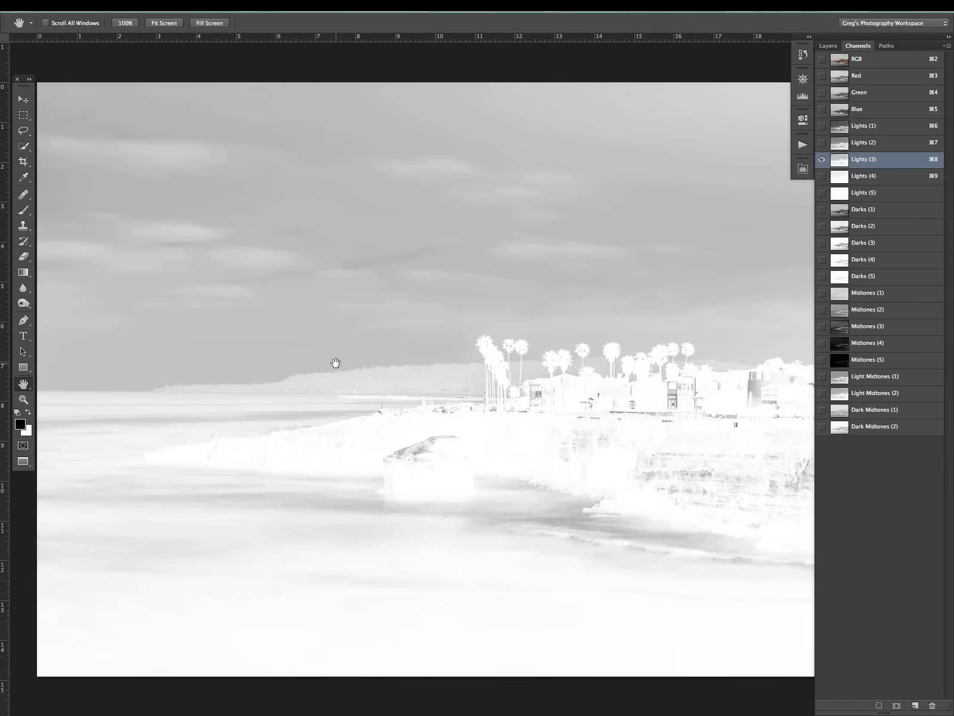
left_click(841, 176)
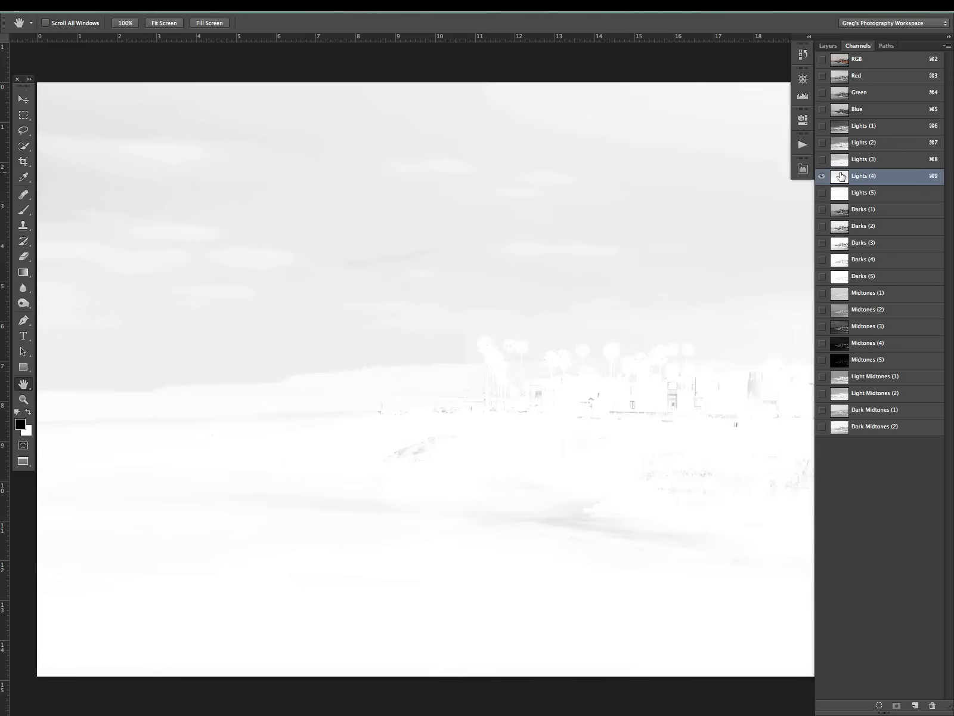
left_click(842, 194)
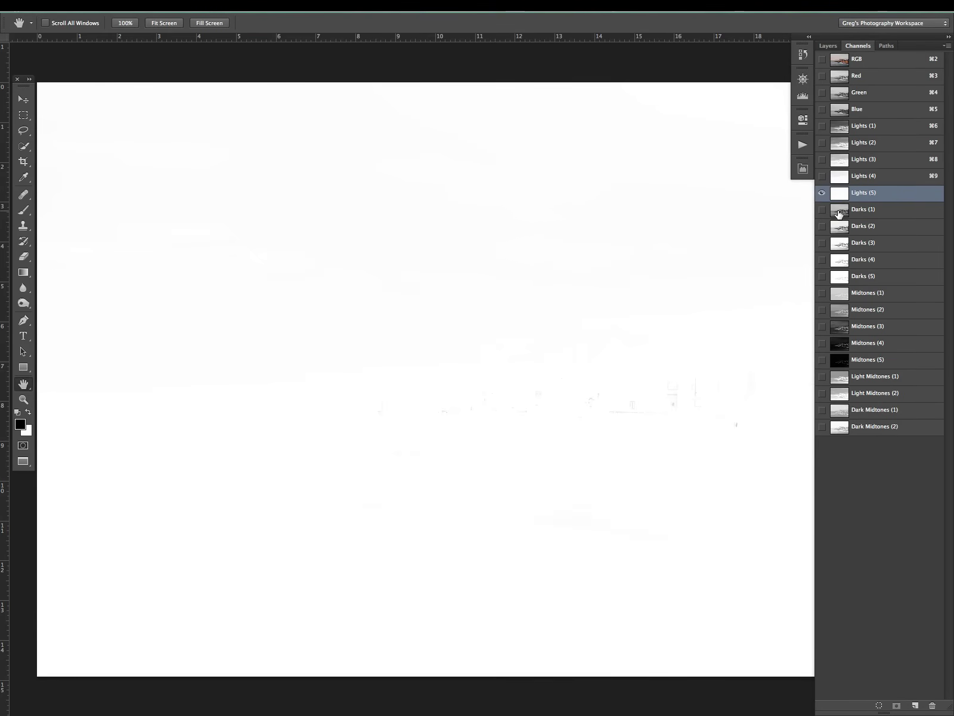
Display the Darks (1) channel on its own as a mid-grey mask.
left_click(839, 213)
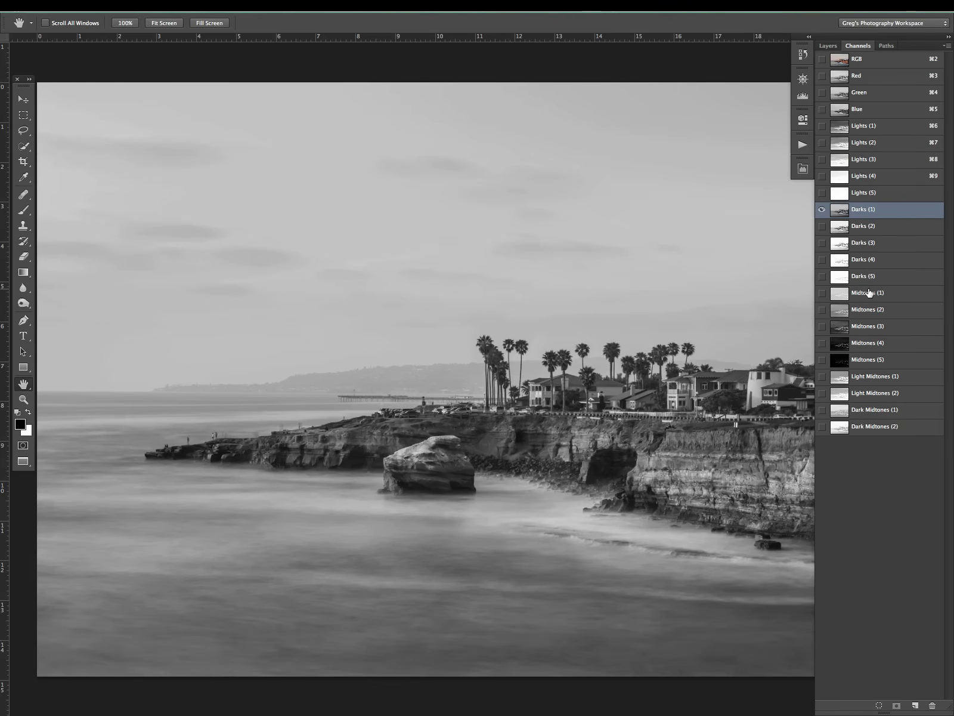
Show the Lights (2) channel and load it as a selection.
left_click(844, 145)
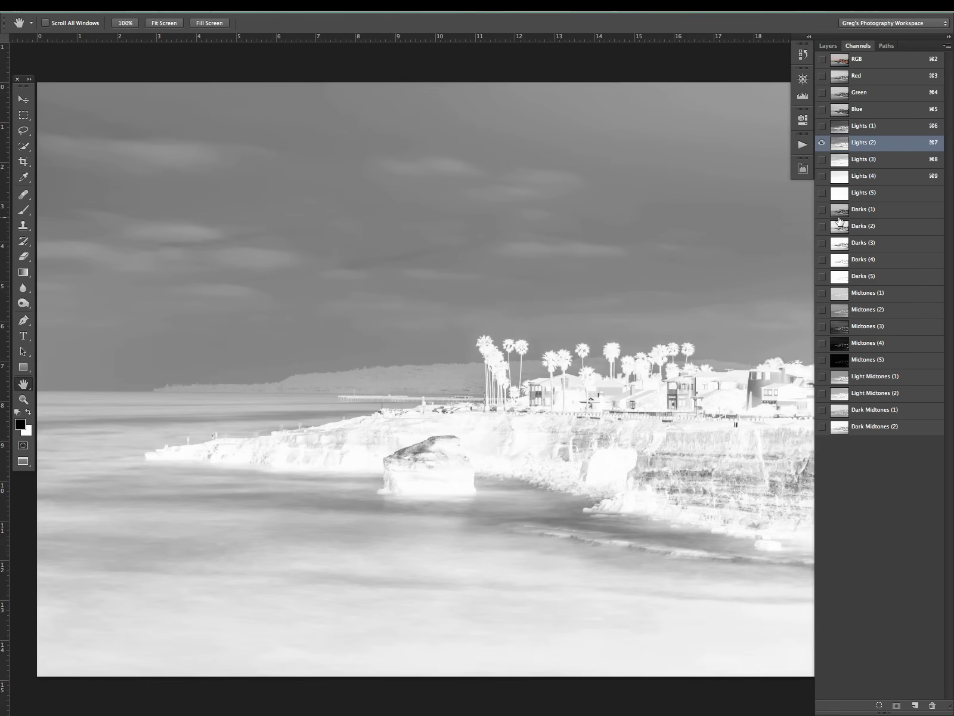
left_click(839, 147, "super")
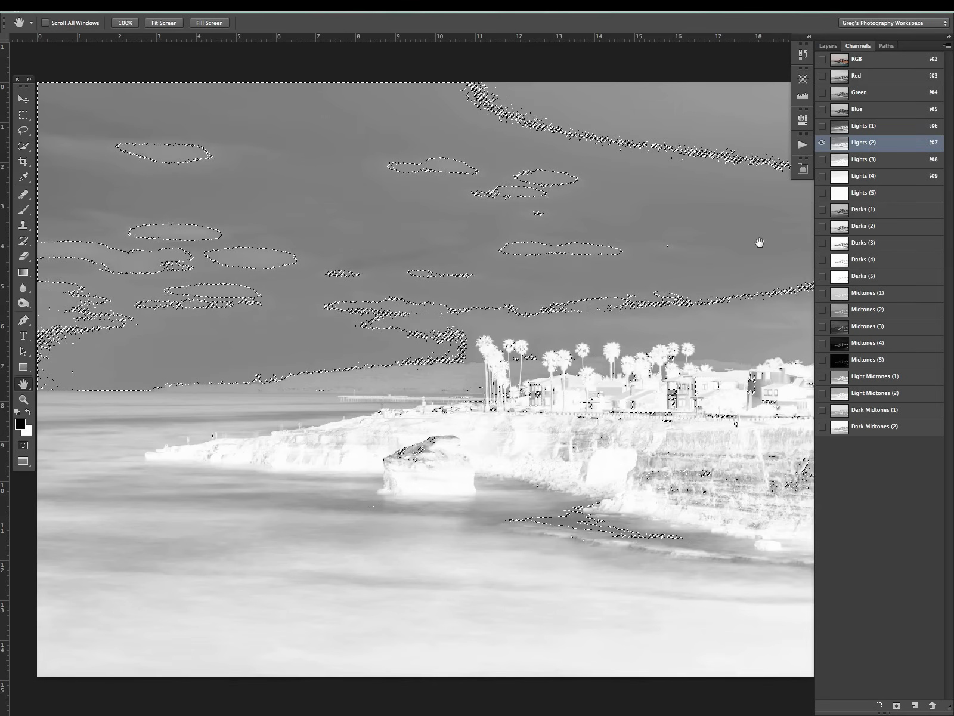
Return to the RGB composite in the Layers panel and bring up the adjustment layer menu.
left_click(841, 64)
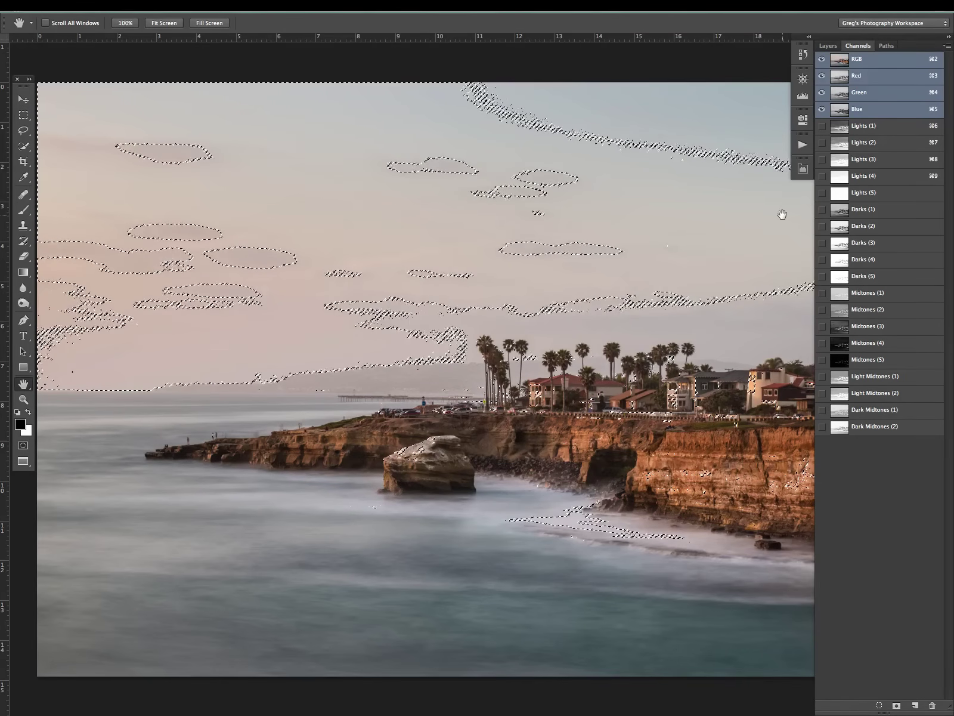
left_click(828, 45)
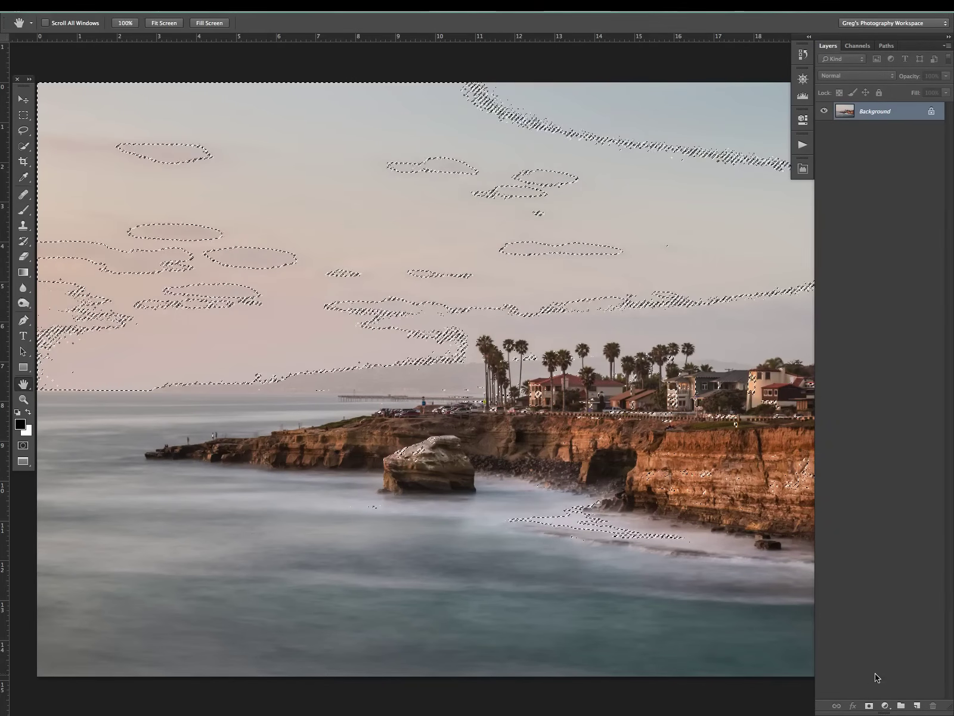
left_click(885, 706)
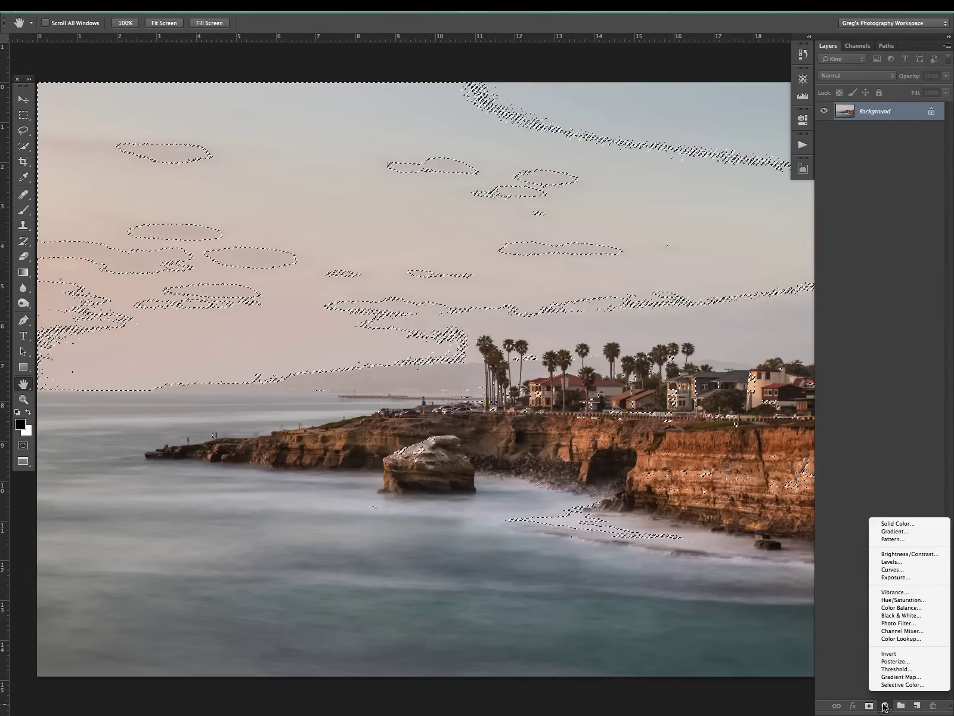
Choose Curves to add a Curves 1 layer masked by the Lights (2) selection.
left_click(890, 569)
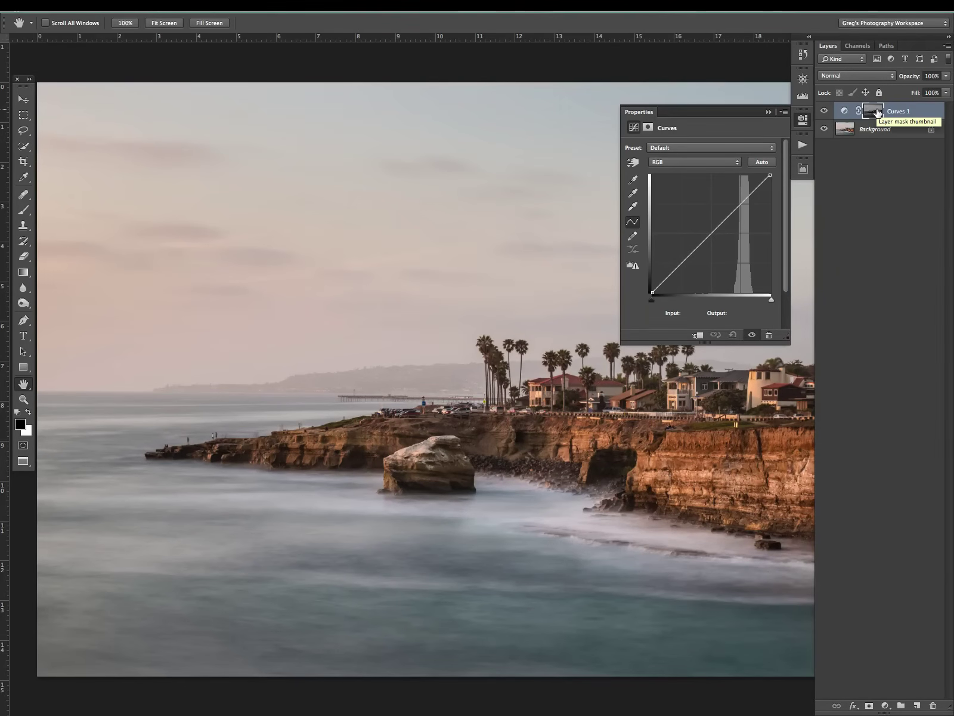
Show the Curves 1 layer mask alone as a greyscale image on the canvas.
left_click(874, 111, "alt")
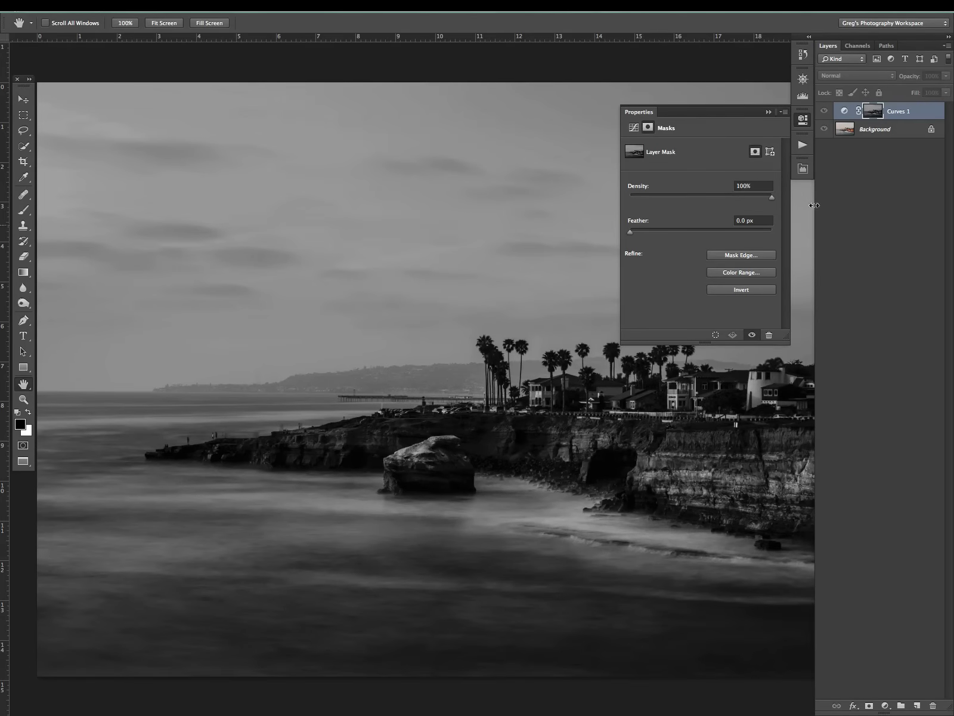
Reshape the Curves 1 curve while toggling its mask off and on, ending at Input 110, Output 111.
left_click(845, 111)
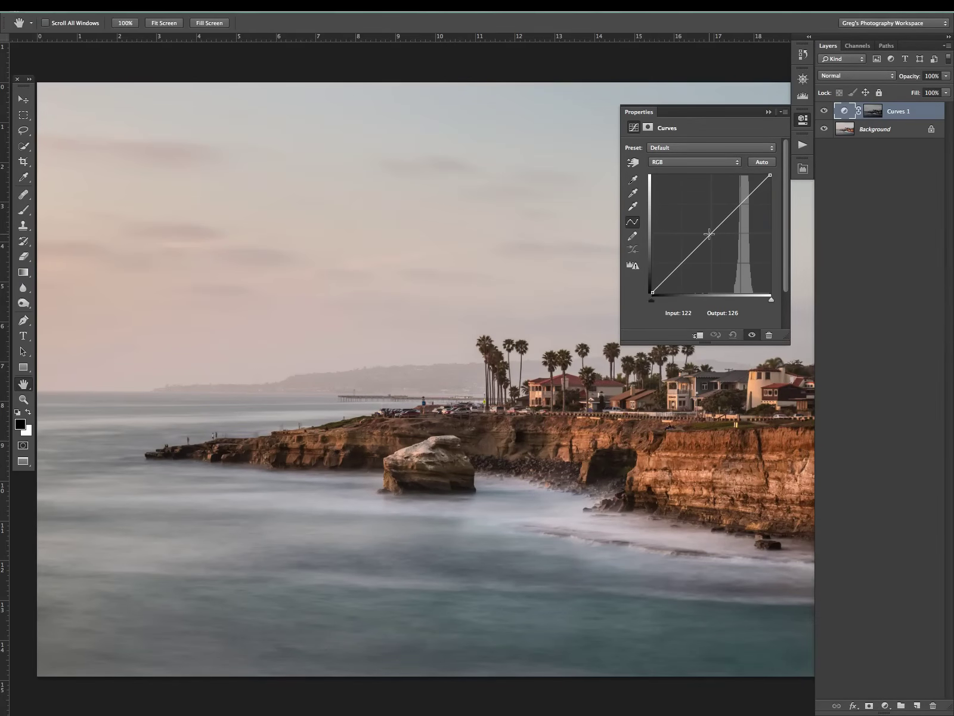
left_click_drag(711, 232, 731, 262)
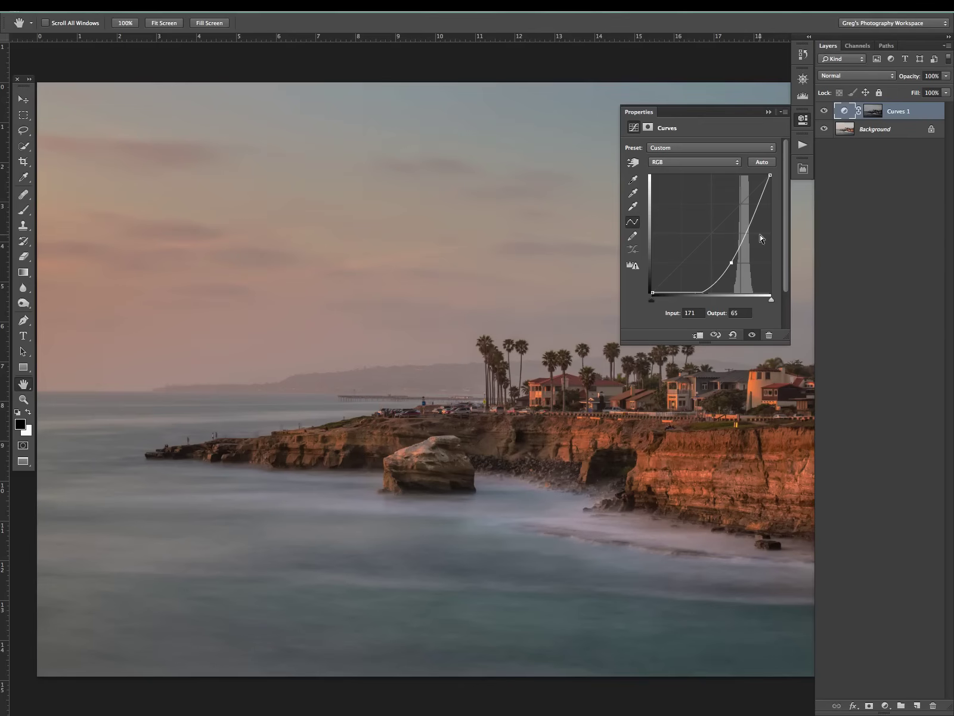
left_click(873, 112, "shift")
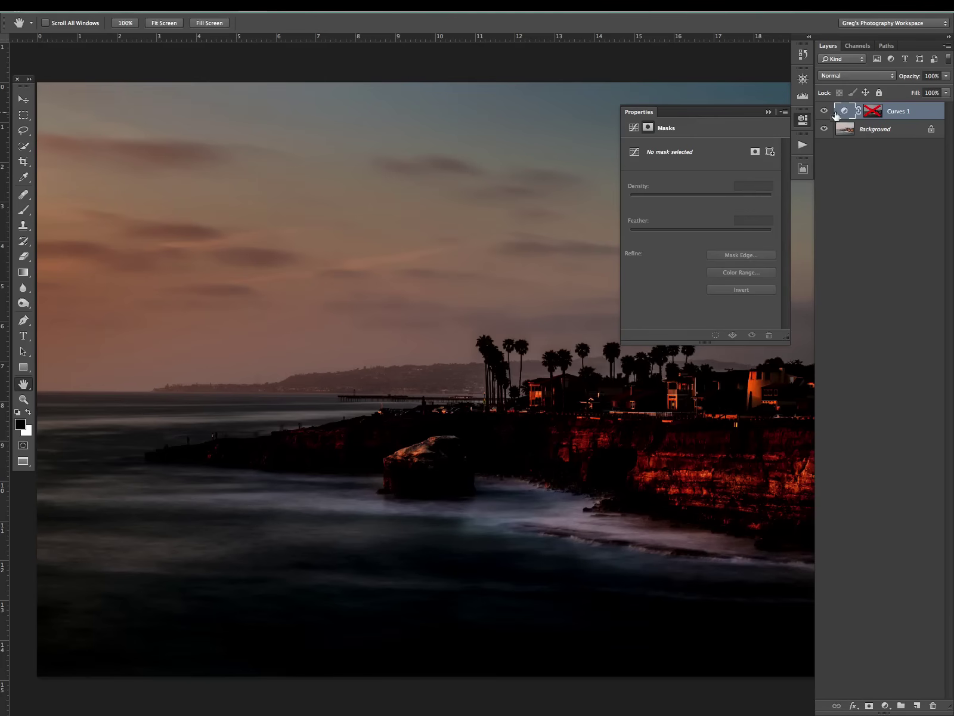
left_click(843, 114)
left_click(696, 236)
left_click_drag(696, 236, 729, 254)
left_click(873, 112, "shift")
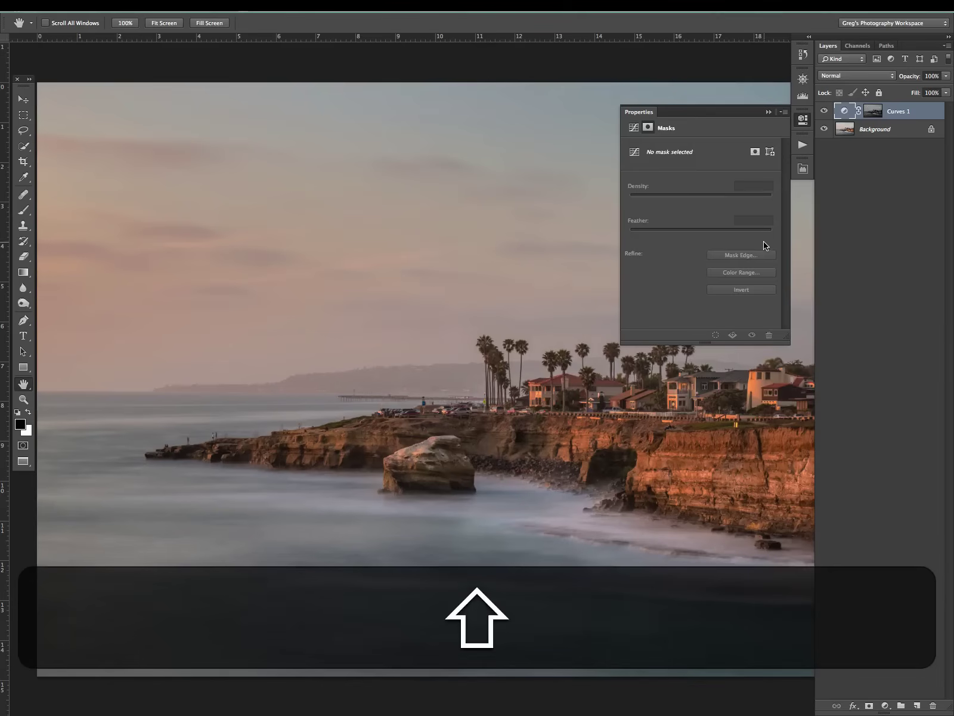
left_click(844, 112)
Drag the Curves 1 point back near the diagonal, to about Input 110, Output 111.
left_click_drag(726, 250, 704, 241)
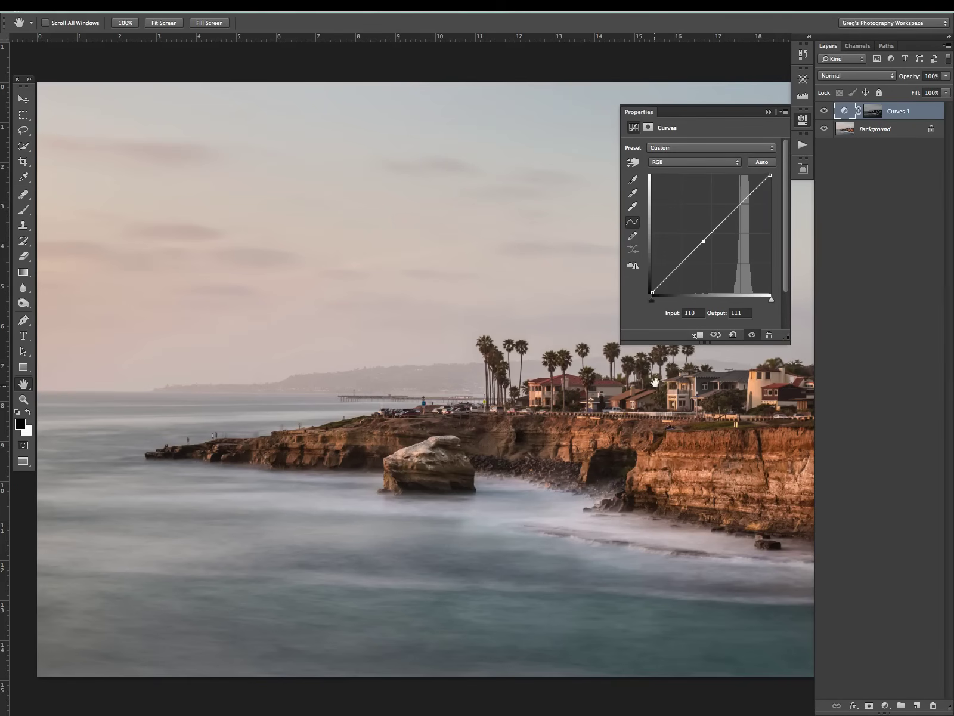
left_click(872, 111)
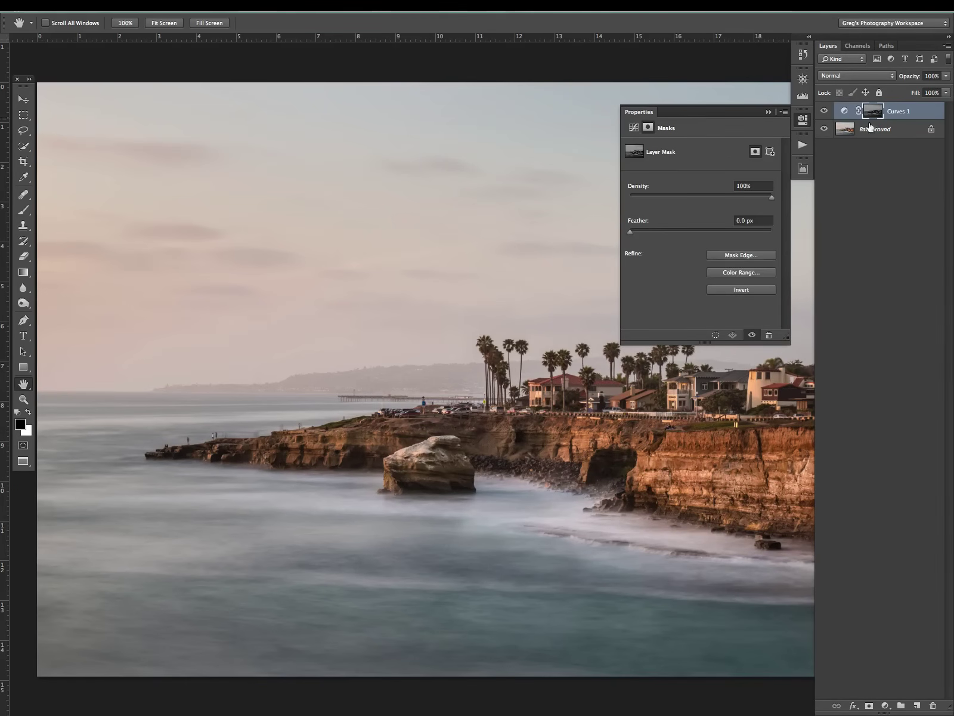
key("super+i")
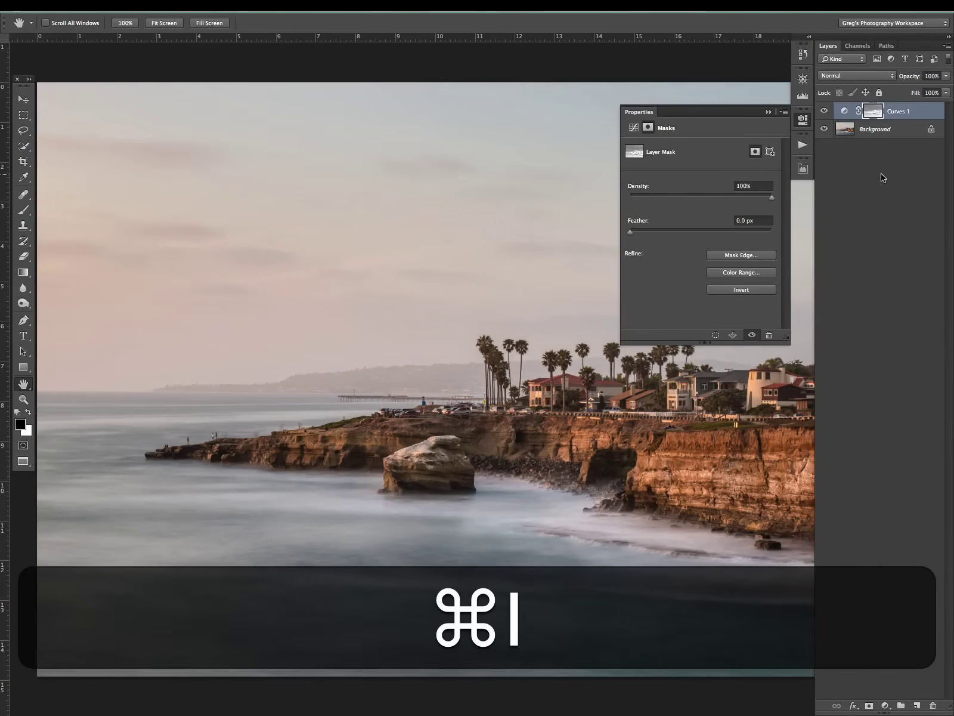
left_click(844, 111)
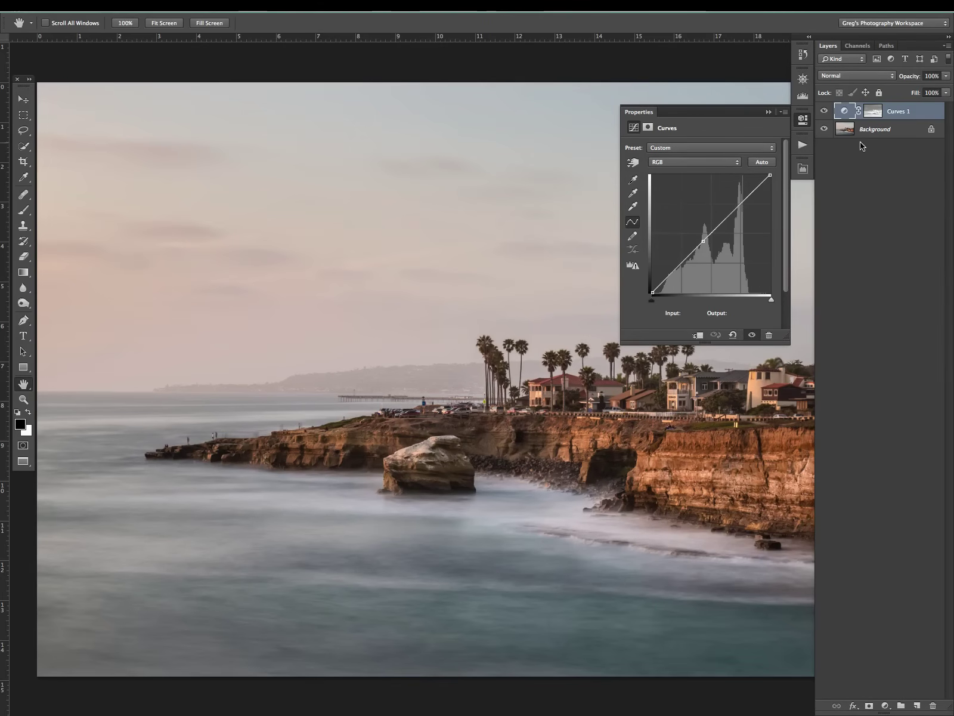
left_click(872, 111)
key("super+i")
left_click(845, 113)
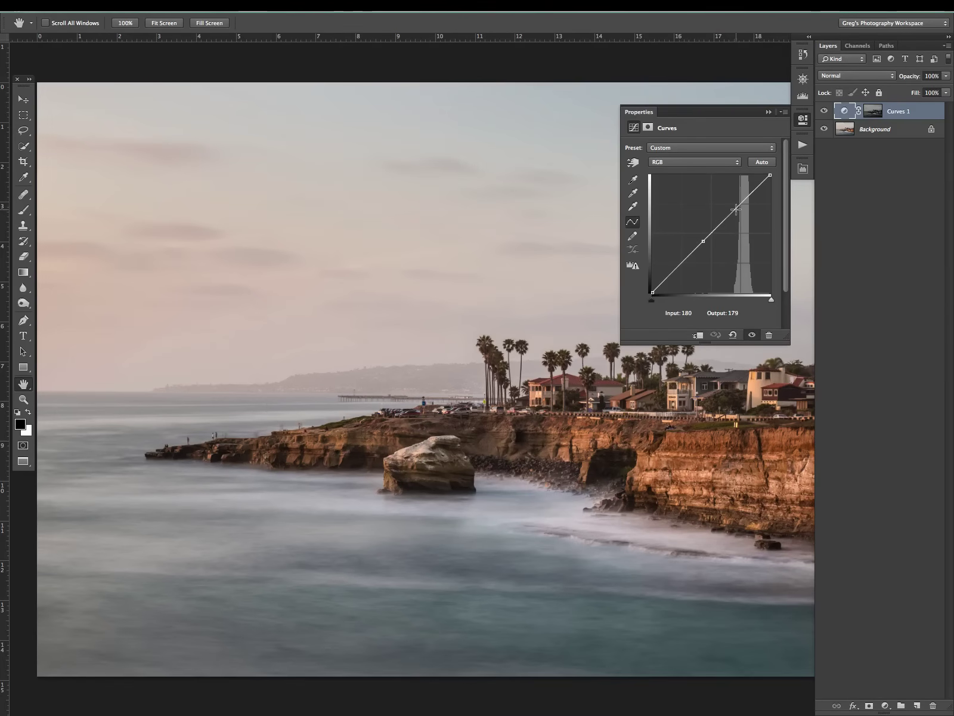
Pull the Curves 1 midpoint down and right to darken the masked sky.
left_click(704, 241)
left_click_drag(703, 241, 737, 247)
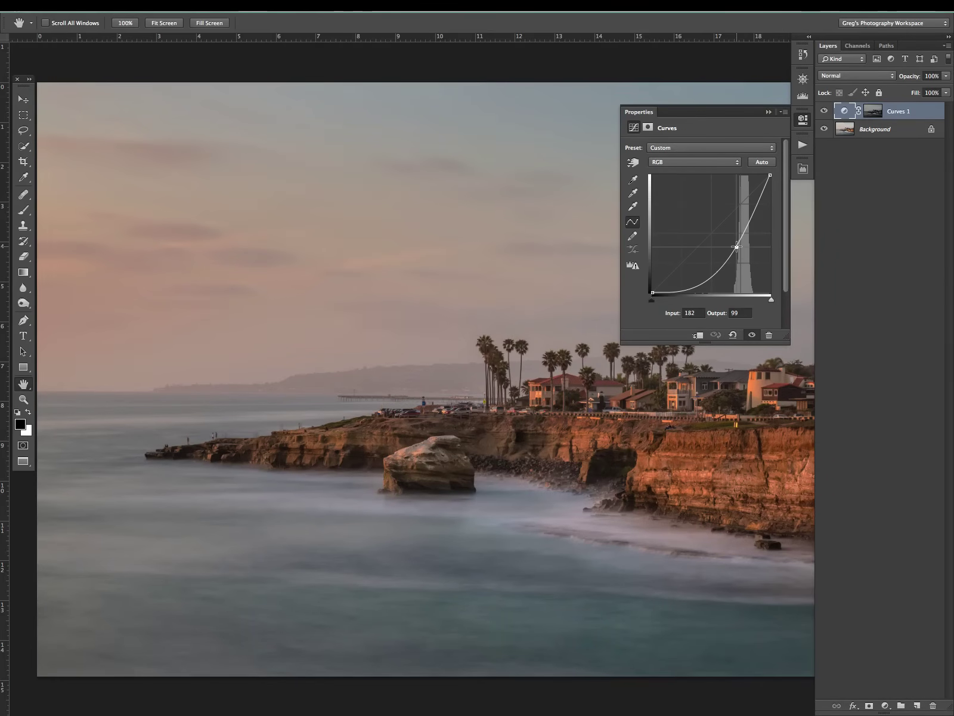
left_click_drag(737, 247, 738, 246)
Add a raised upper curve point at Input 214, Output 196 and collapse the Properties panel.
left_click(751, 218)
left_click_drag(751, 218, 752, 202)
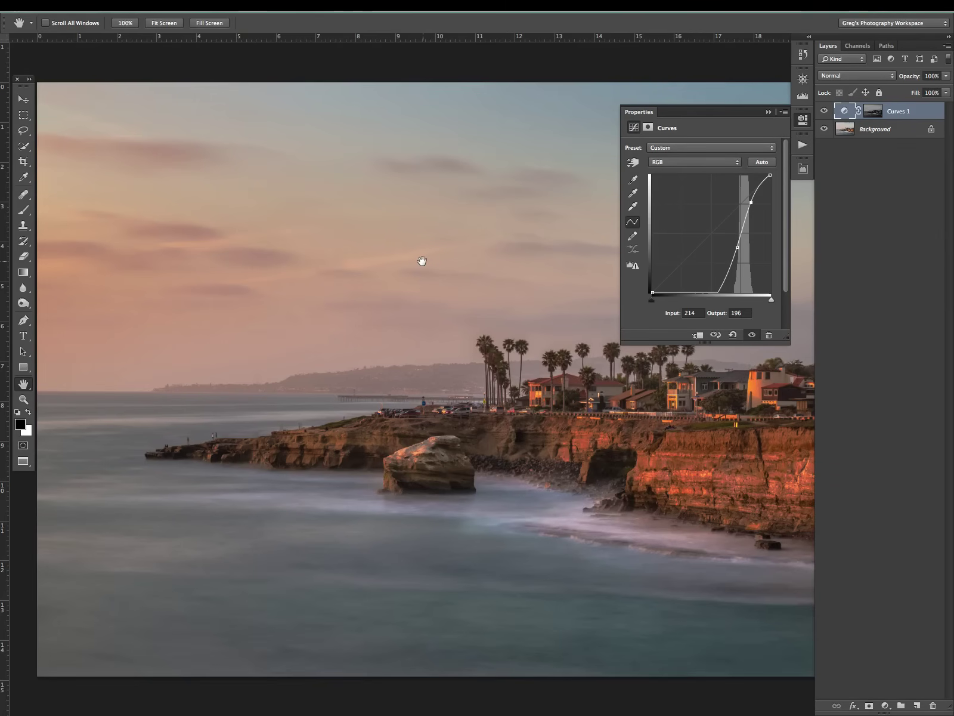
left_click(803, 119)
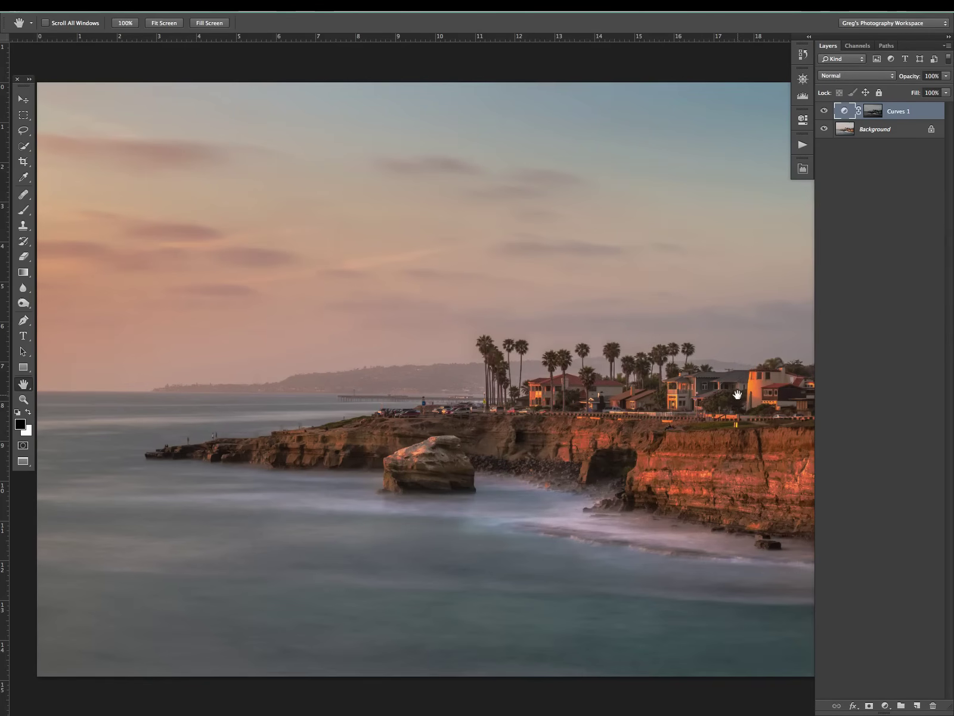
Toggle Curves 1 off and on twice to compare, then view its layer mask on the canvas.
left_click(824, 113)
left_click(823, 112)
left_click(824, 113)
left_click(824, 112)
left_click(871, 116, "alt")
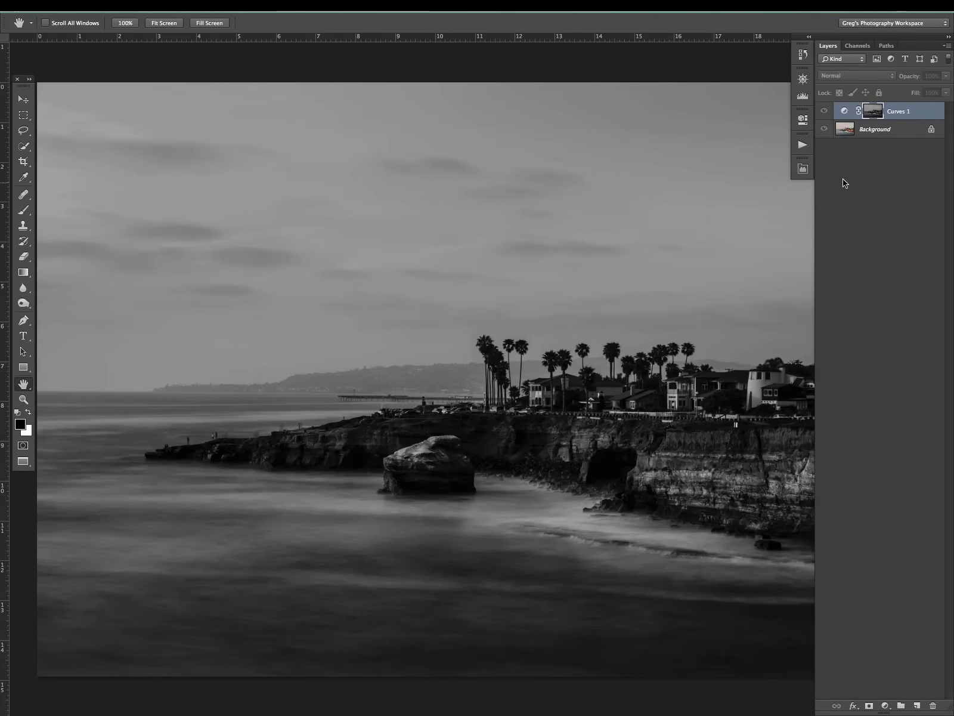
Return to the colour photo and group Curves 1 into a new Group 1.
left_click(874, 112, "alt")
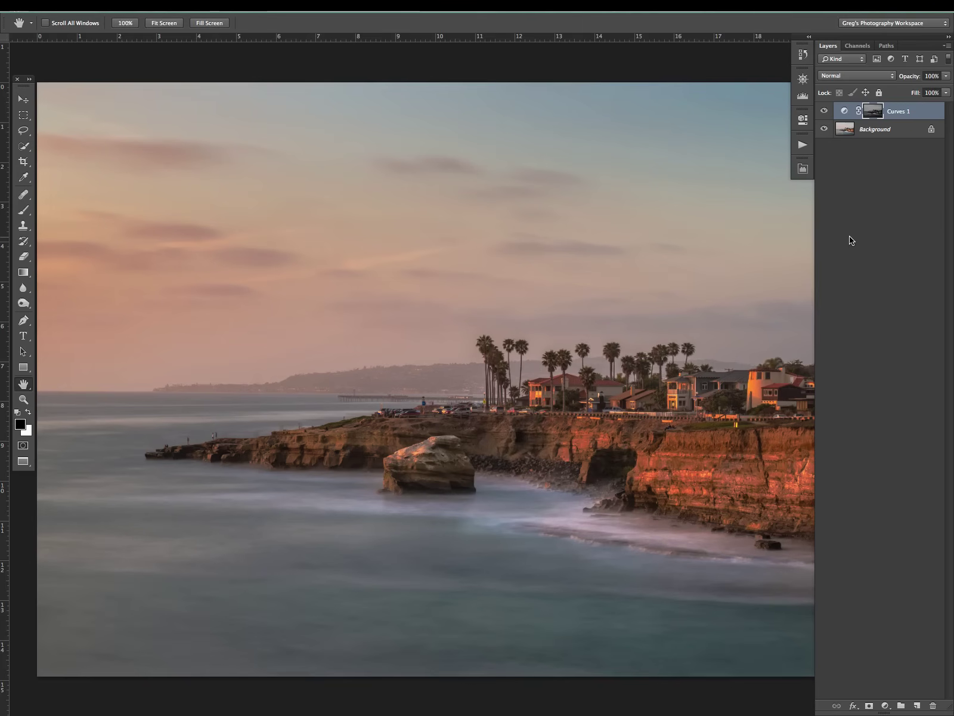
key("super+g")
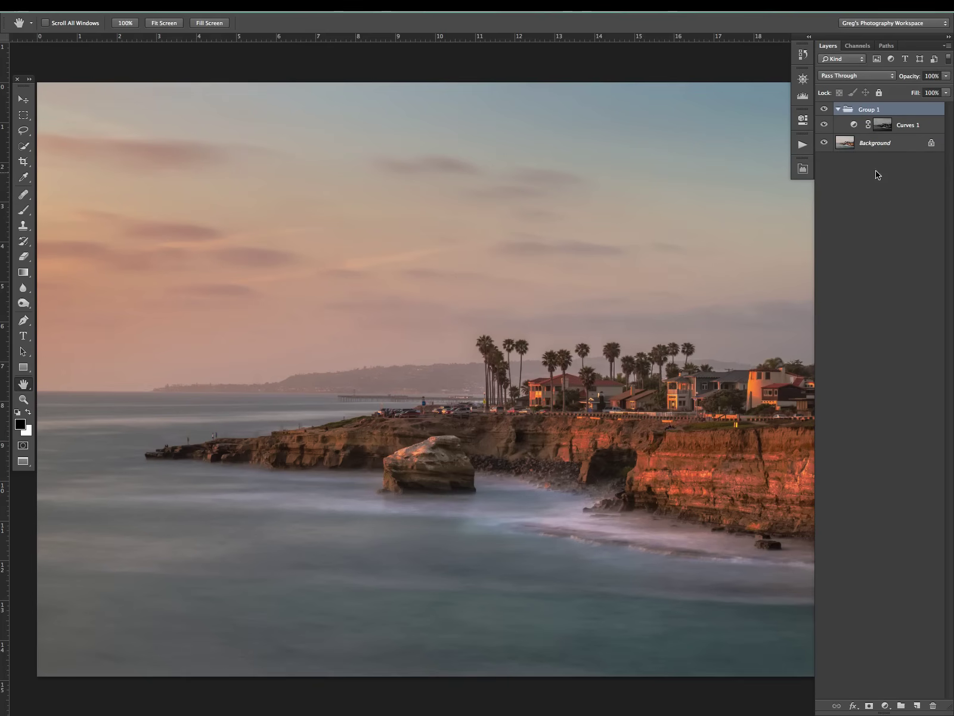
Add a layer mask to Group 1, invert it to black, then invert it back to white.
left_click(868, 705)
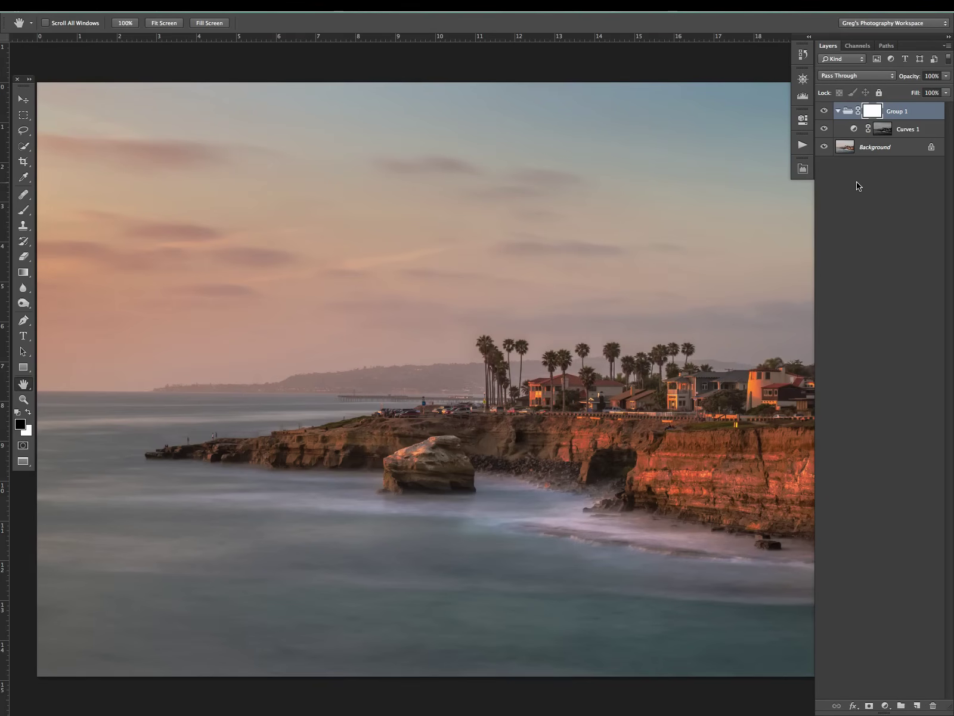
key("super")
key("super+i")
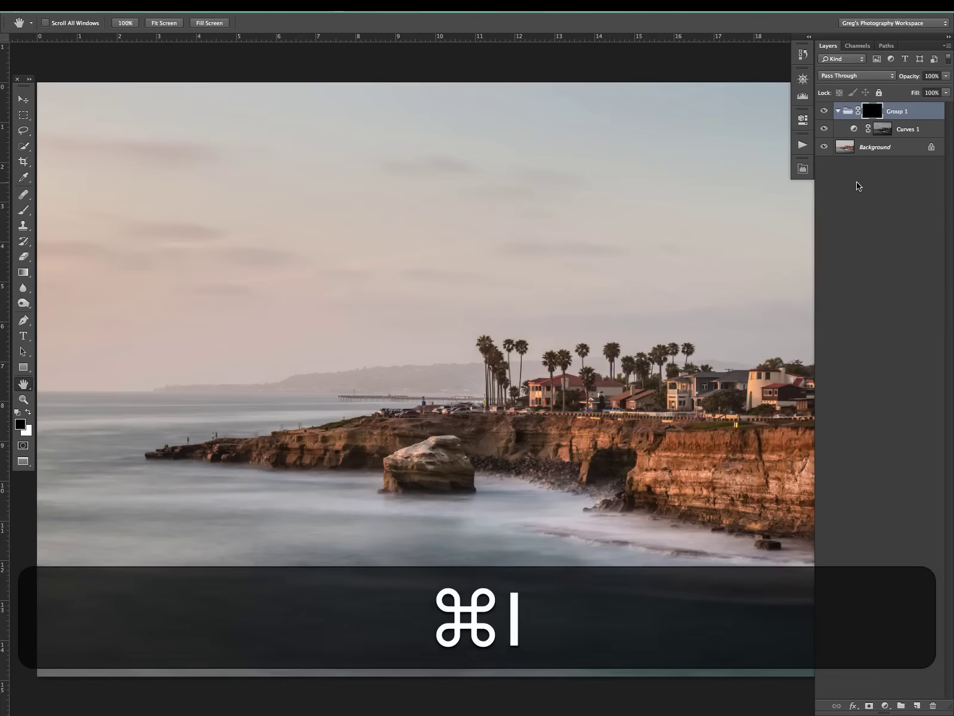
left_click(825, 111)
key("super")
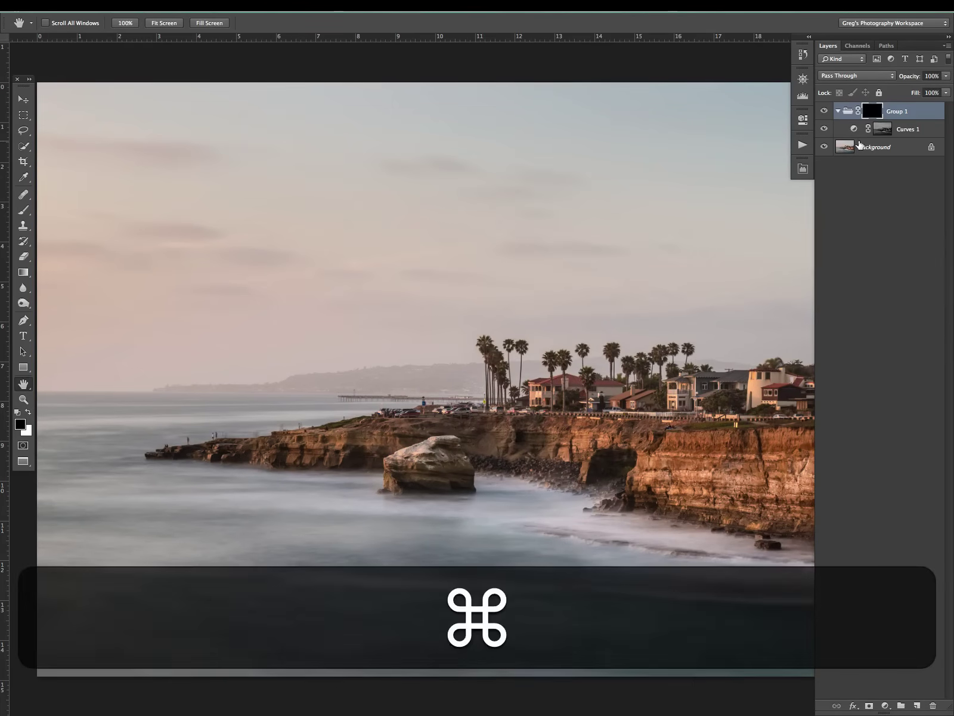
key("super+i")
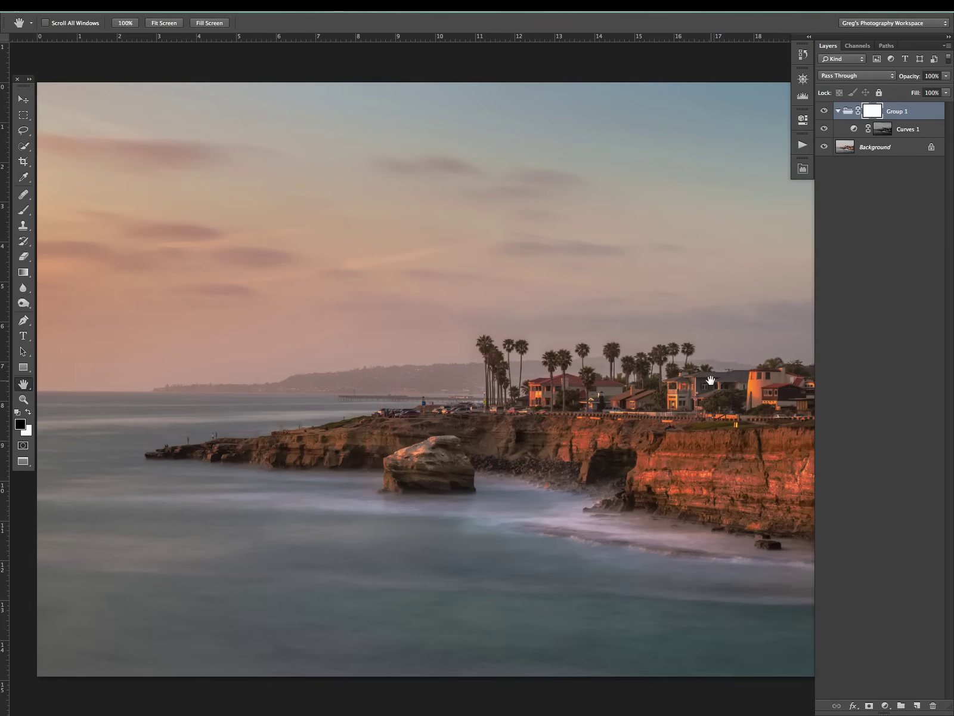
Draw a short gradient across the horizon on Group 1's mask and inspect the mask on its own.
left_click(24, 272)
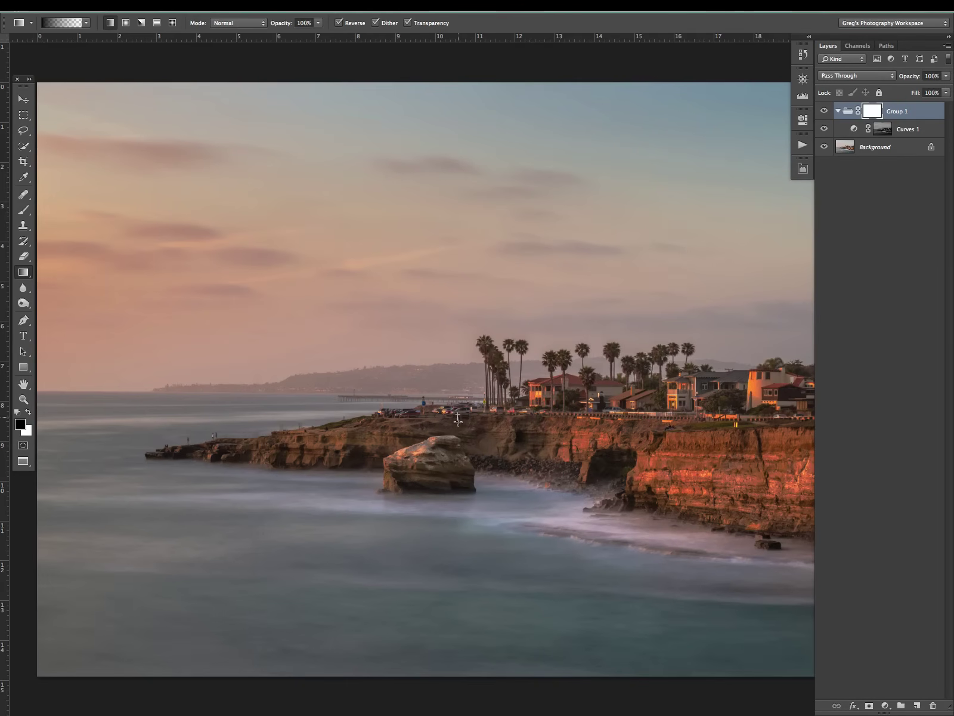
left_click_drag(460, 456, 460, 457)
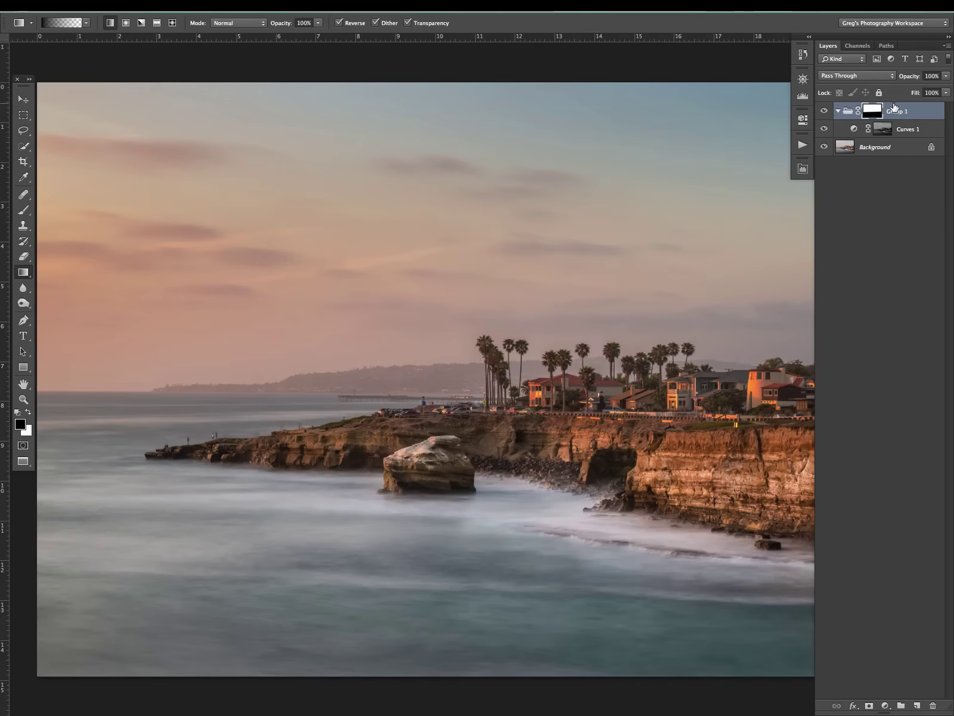
left_click(875, 117, "alt")
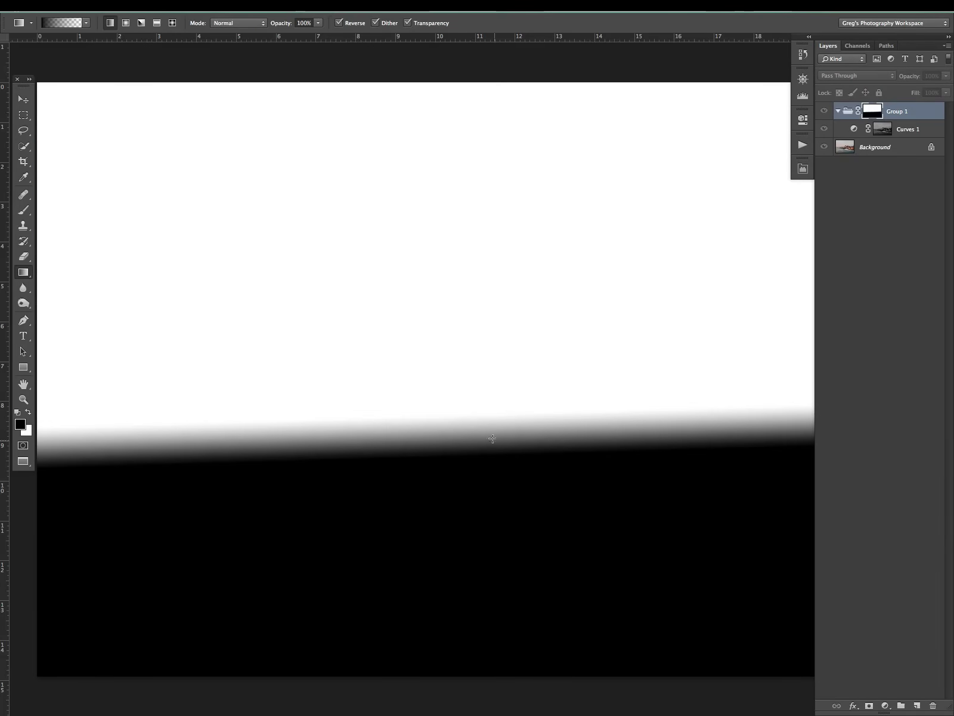
left_click(872, 113, "alt")
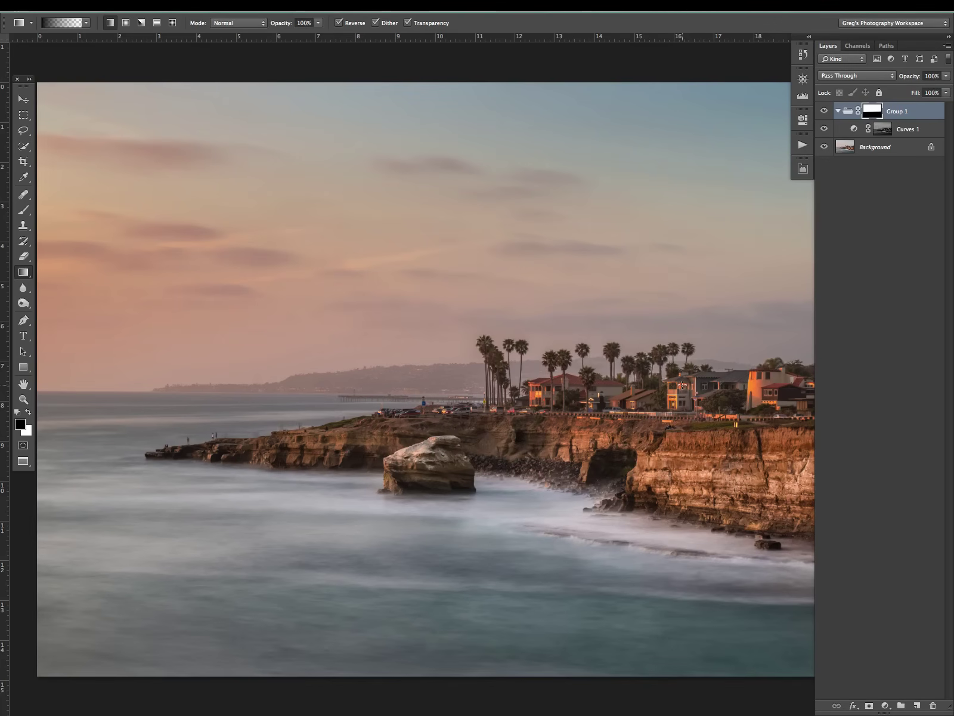
Toggle Group 1's visibility to compare the sky with and without the effect.
left_click(824, 113)
left_click(824, 112)
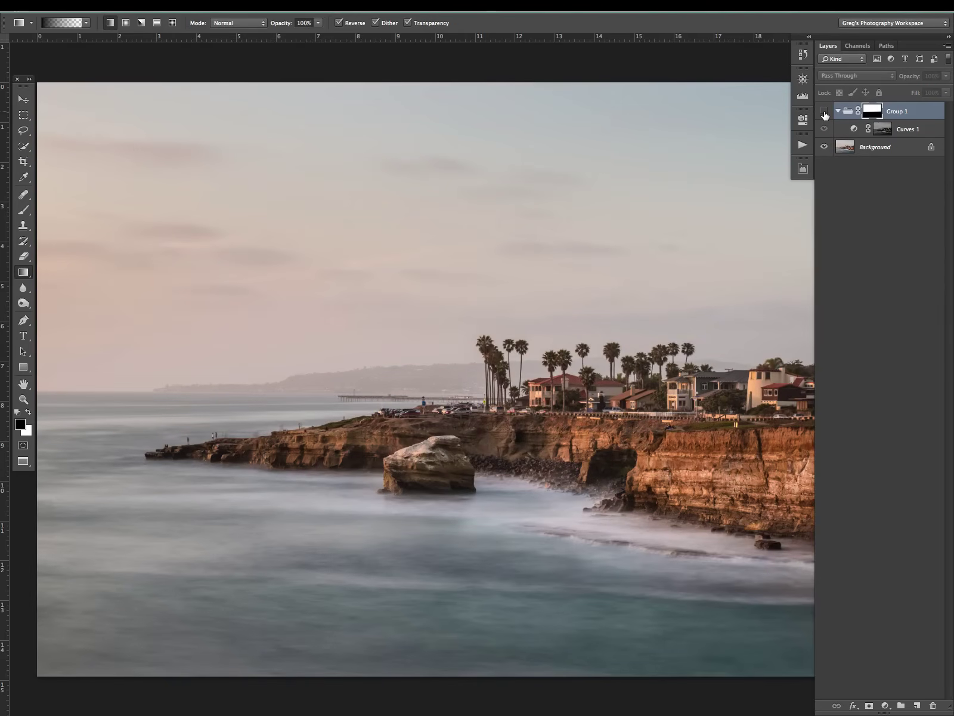
left_click(824, 113)
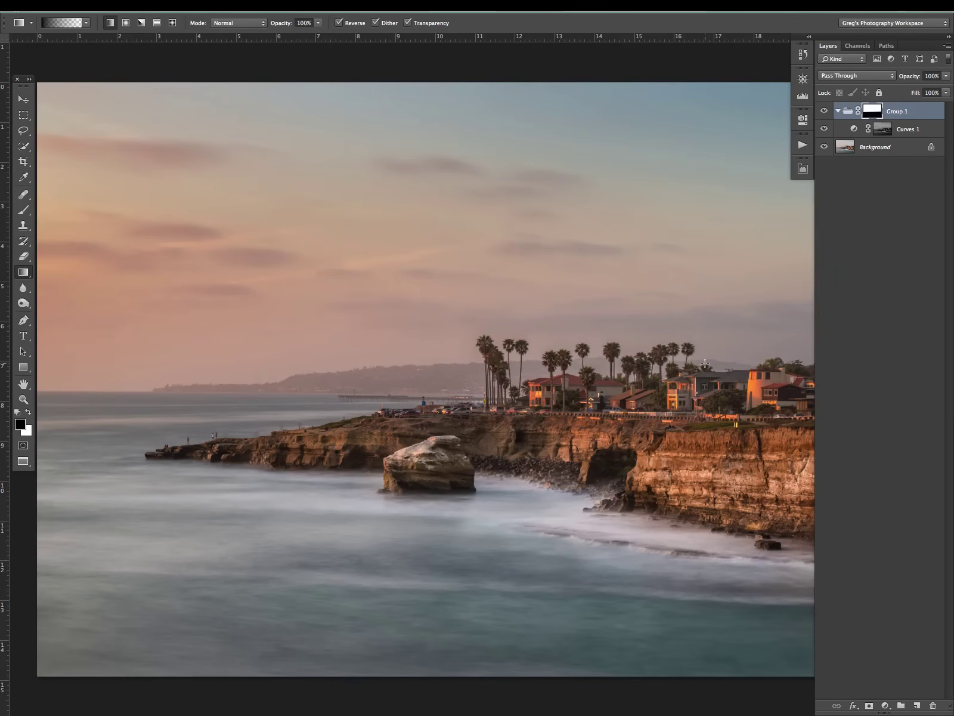
Switch to the Brush tool and raise its Flow from 4% to 7%.
key("b")
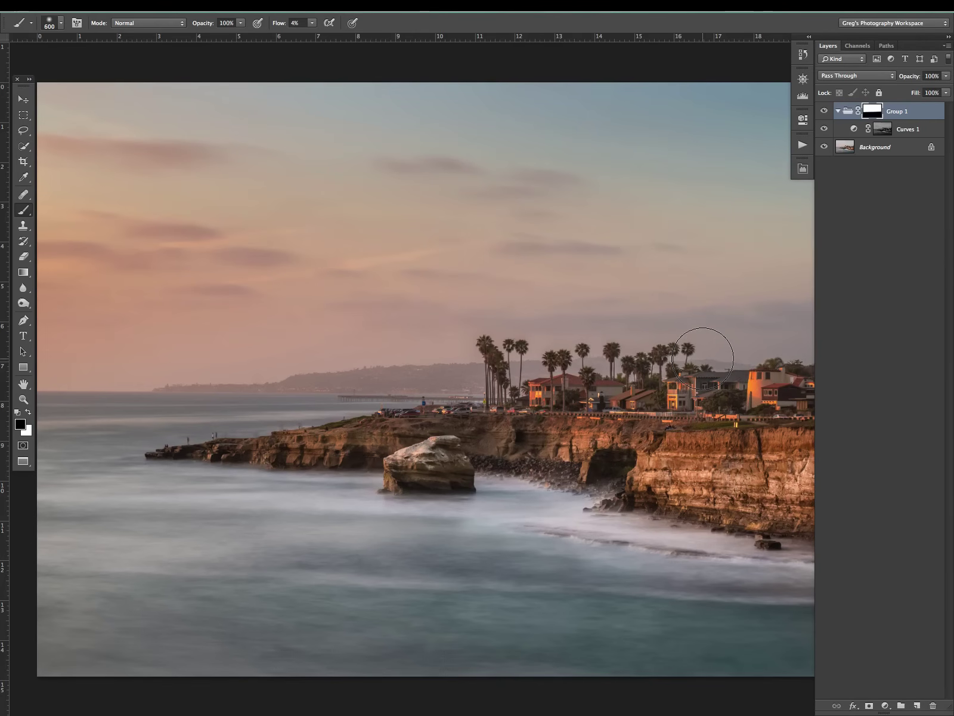
left_click(312, 23)
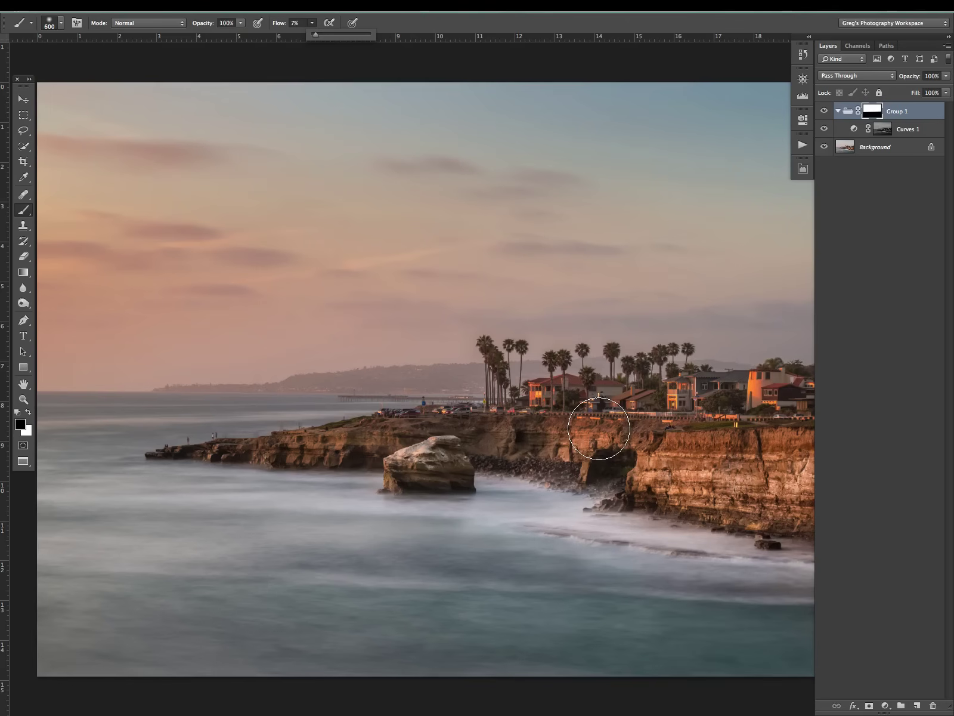
Zoom in on the cliff-top houses and paint the first house out of Group 1's mask at 400 px.
key("super+equal")
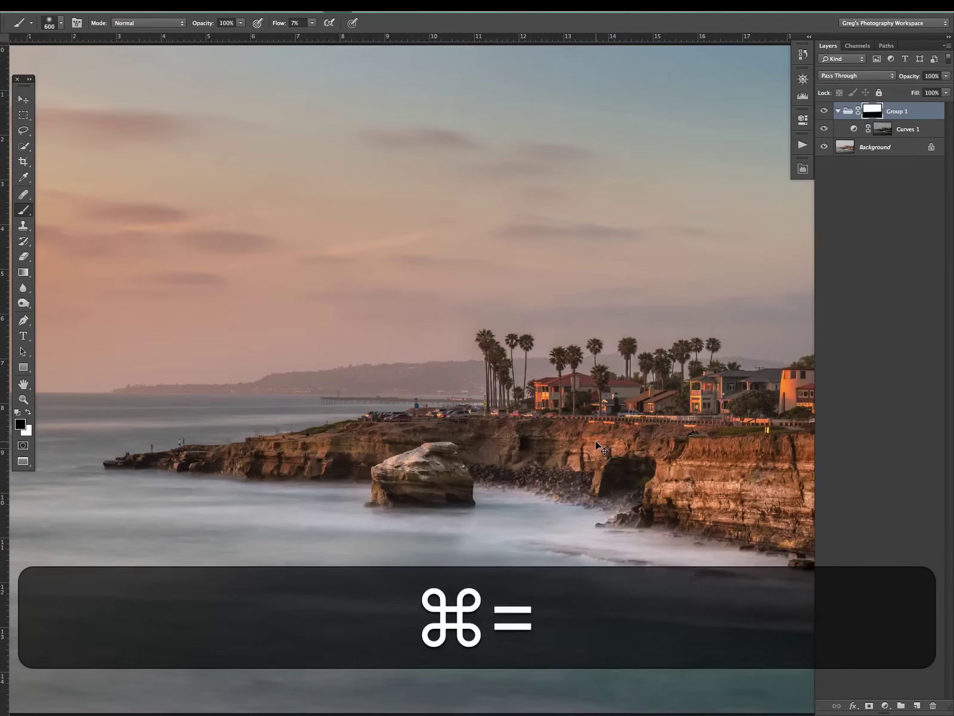
key("super+equal")
key("super+equal")
key("super+equal")
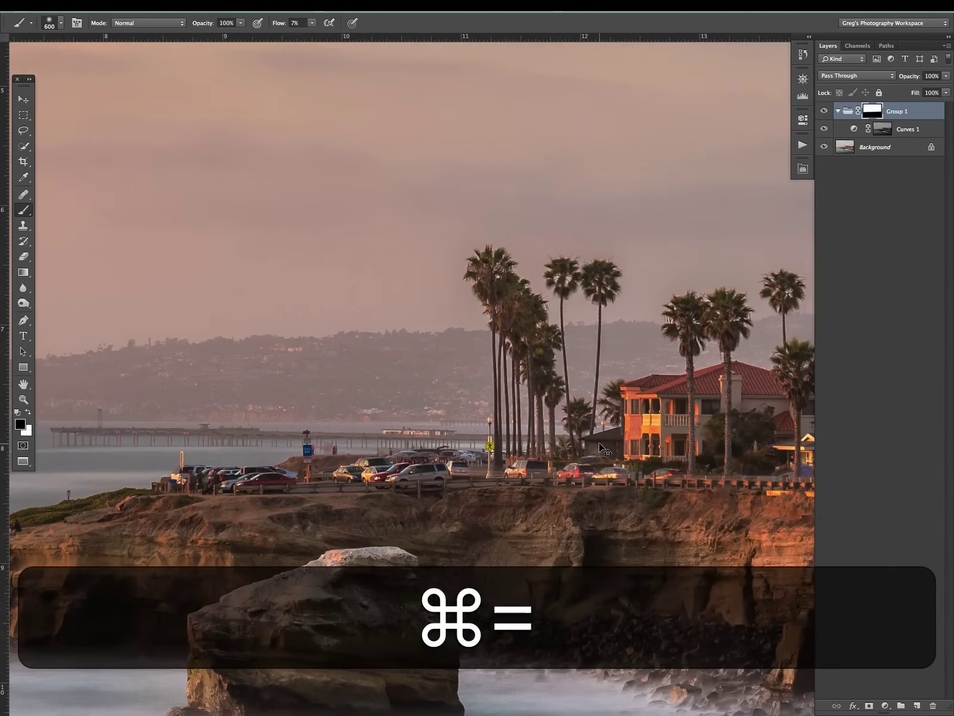
key("space")
left_click_drag(603, 448, 375, 337)
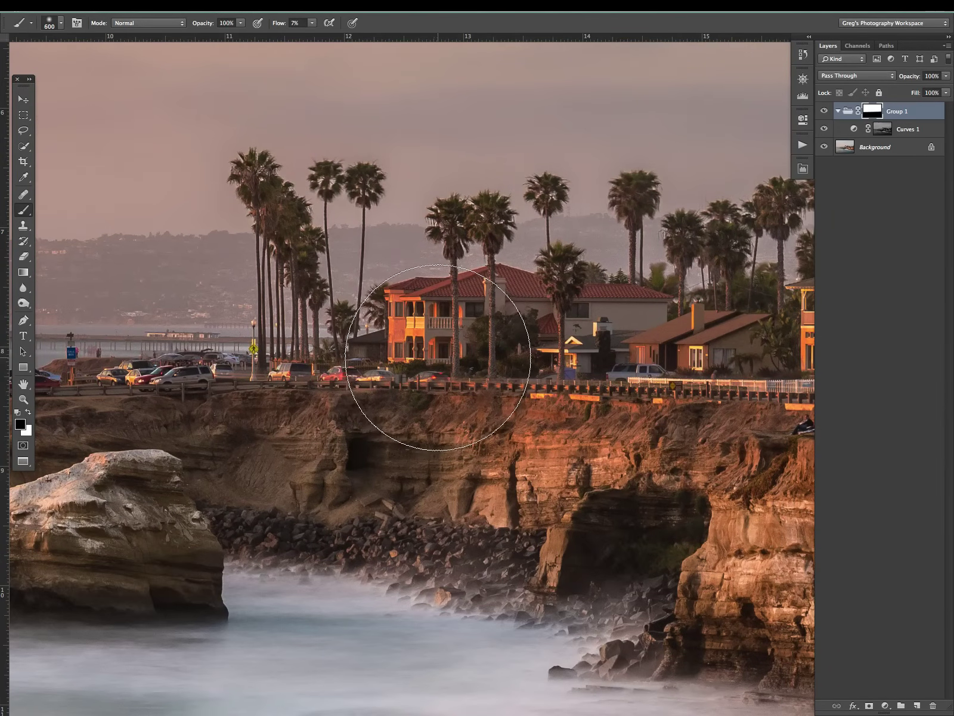
key("bracketleft")
key("bracketleft")
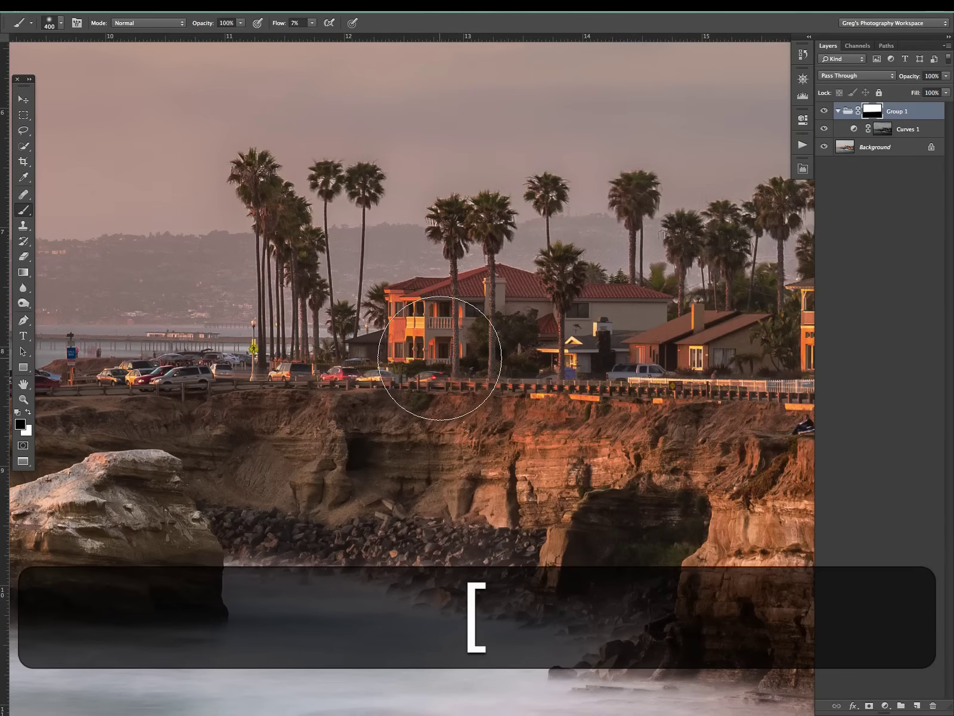
key("bracketleft")
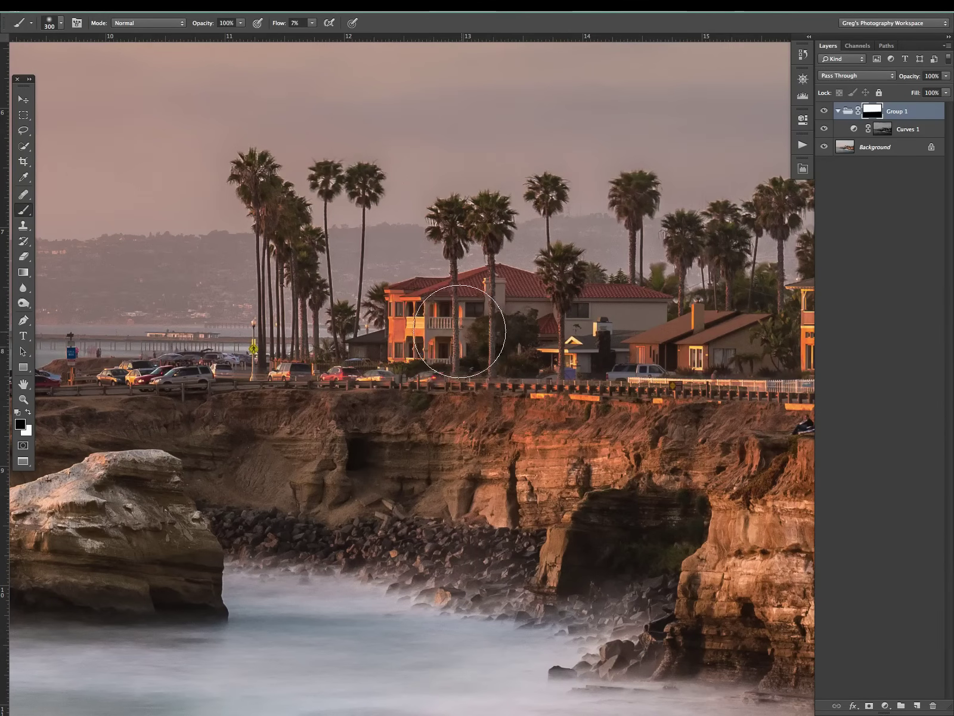
mouse_move(443, 331)
left_mouse_down()
mouse_move(544, 330)
mouse_move(459, 331)
mouse_move(491, 338)
left_mouse_up()
Paint the tower house out of Group 1's mask with a 250 px brush.
key("bracketleft")
key("bracketleft")
key("bracketleft")
key("bracketleft")
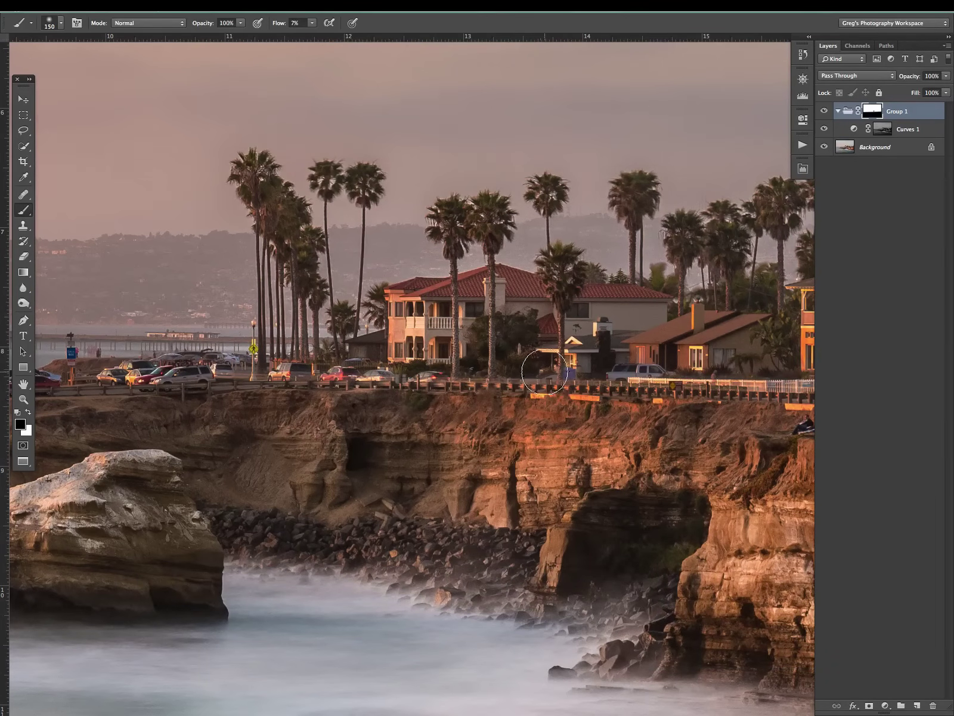
key("space")
left_click_drag(449, 396, 154, 420)
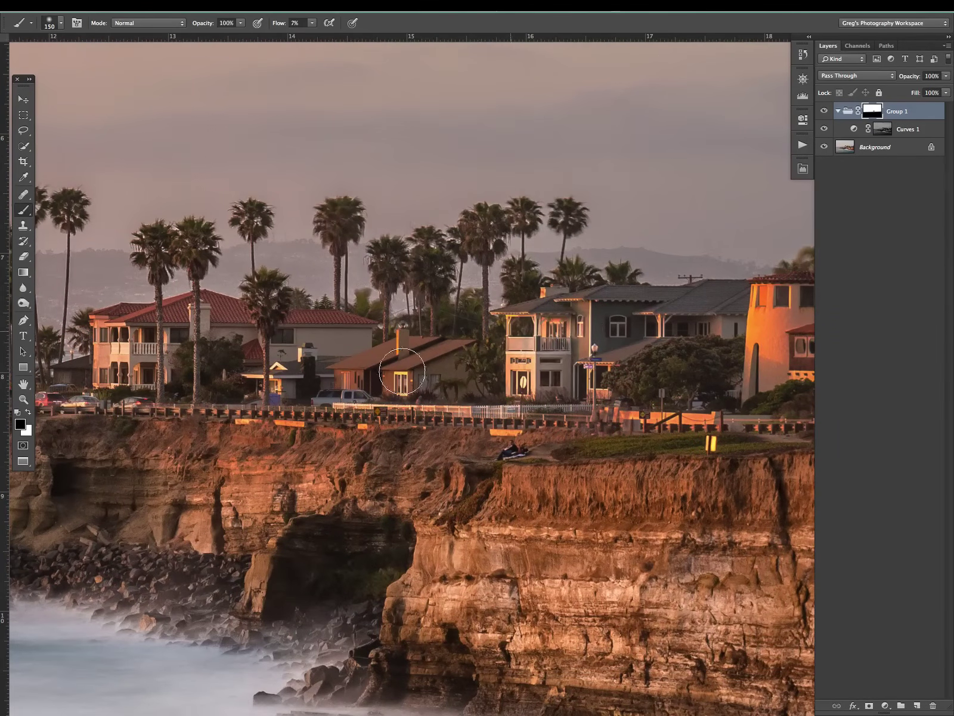
key("bracketright")
key("bracketright")
key("bracketright")
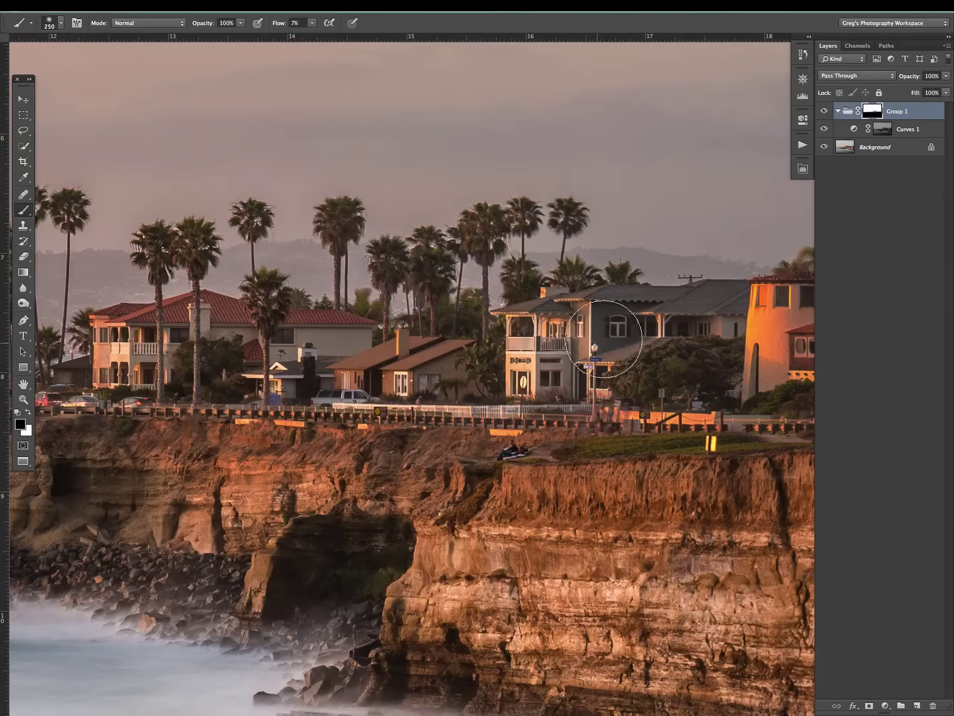
left_click_drag(540, 371, 269, 419)
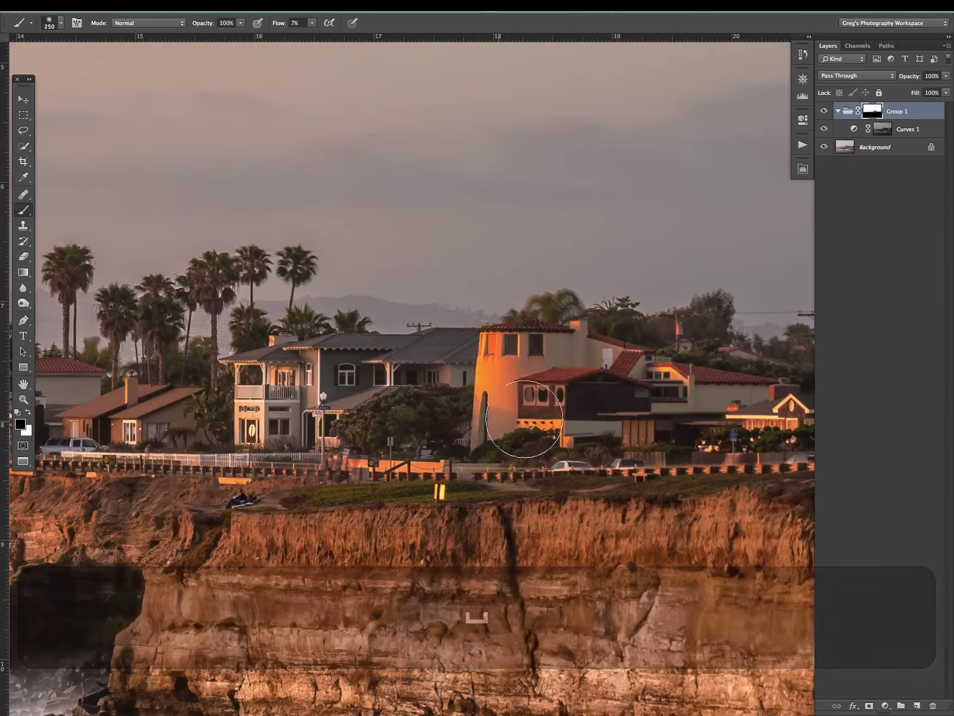
mouse_move(451, 401)
left_mouse_down()
mouse_move(437, 382)
mouse_move(489, 358)
mouse_move(608, 366)
mouse_move(568, 350)
mouse_move(631, 335)
mouse_move(577, 401)
mouse_move(778, 425)
mouse_move(478, 454)
mouse_move(471, 487)
mouse_move(447, 444)
mouse_move(776, 382)
left_mouse_up()
key("space")
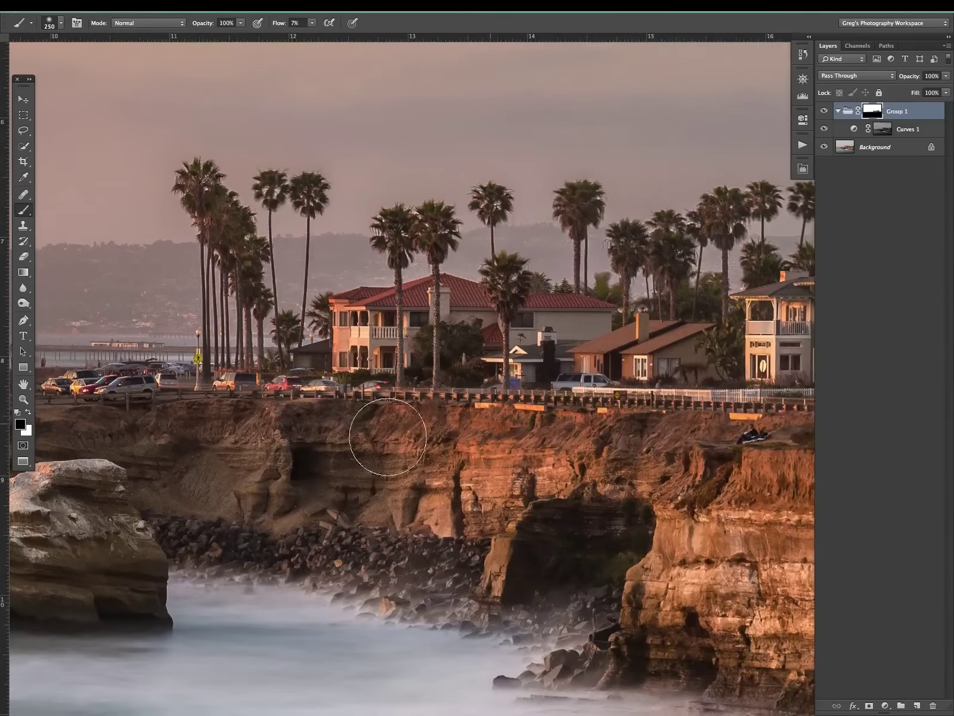
key("super+minus")
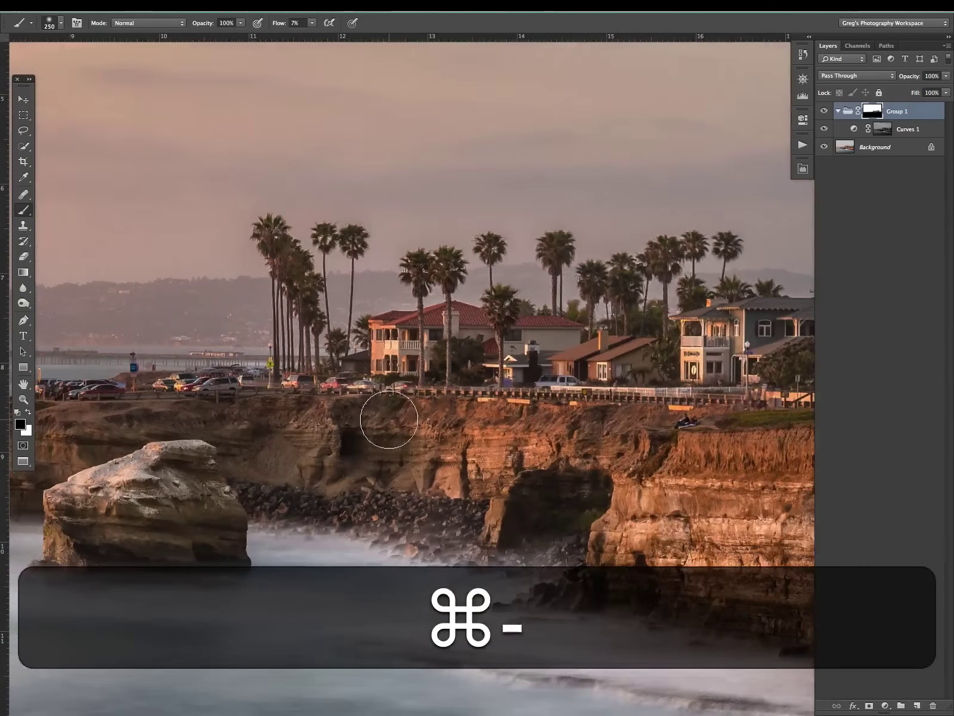
key("super+minus")
key("super+bracketright")
key("bracketright")
key("bracketright")
key("bracketright")
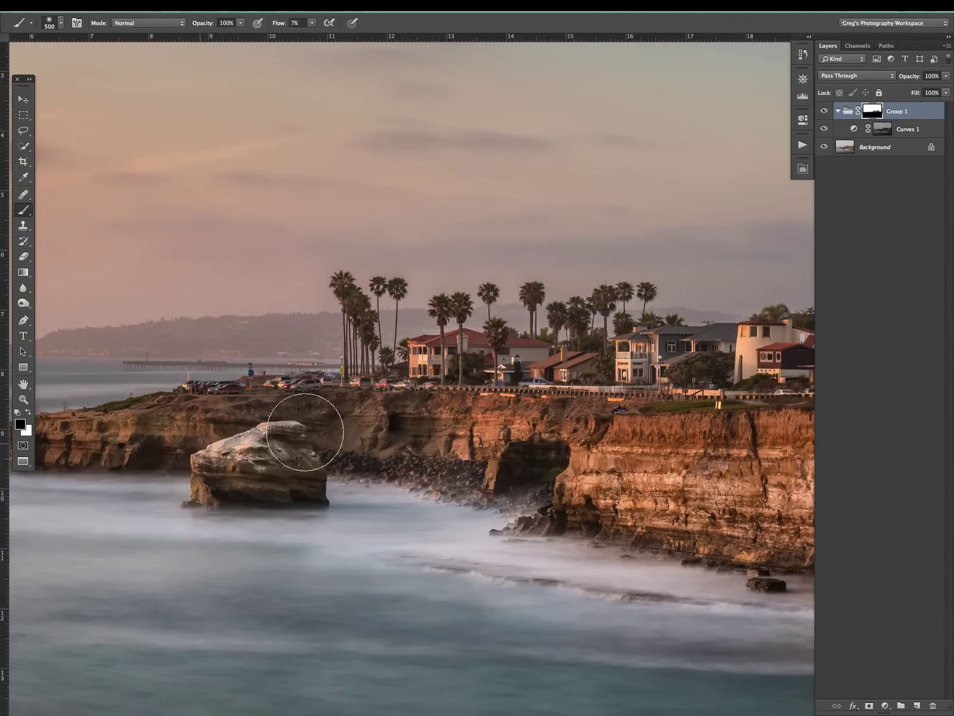
key("space")
left_click_drag(778, 418, 553, 453)
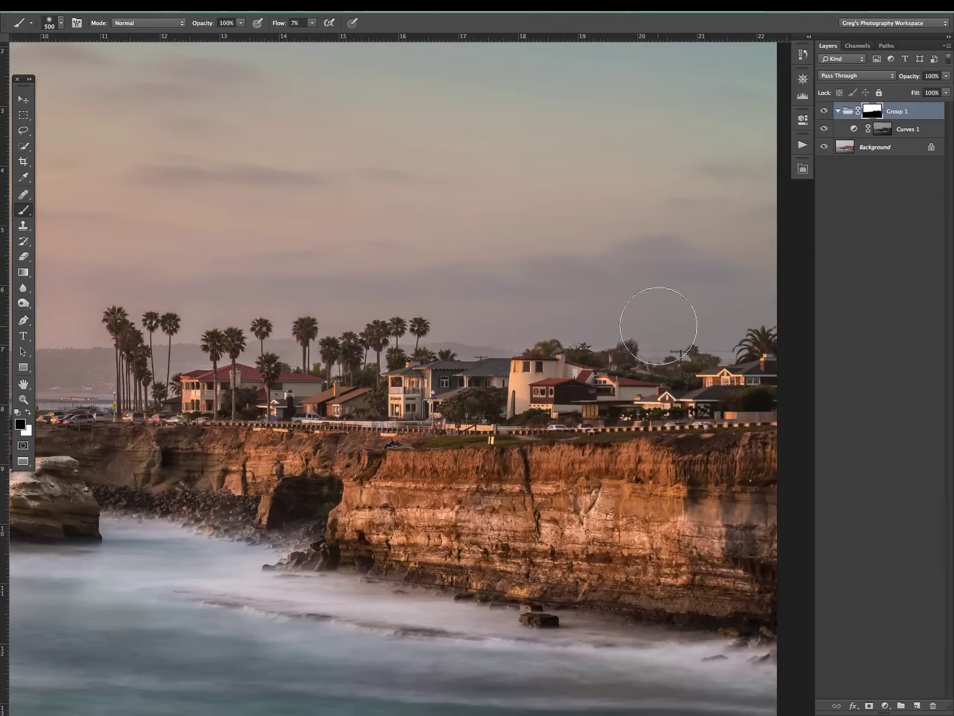
left_click(871, 113, "alt")
left_click(871, 115, "alt")
left_click(870, 118, "alt")
left_click(870, 118, "alt")
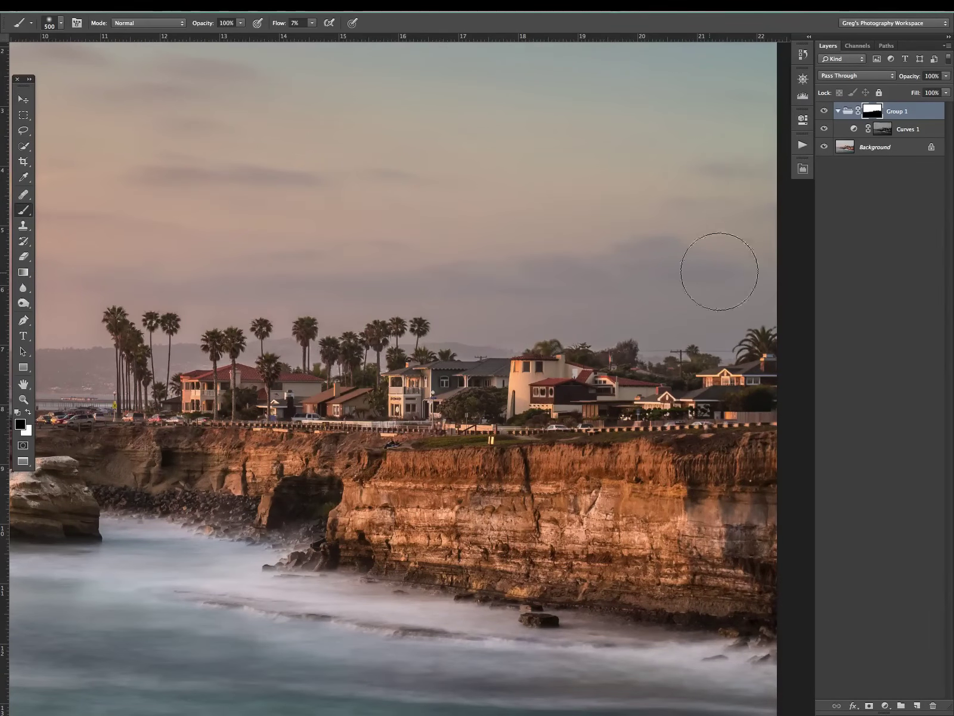
Toggle Group 1 off and on repeatedly to compare the darkened sky with the original.
left_click(824, 113)
left_click(824, 113)
left_click(825, 114)
left_click(824, 113)
left_click(824, 113)
left_click(824, 113)
left_click(824, 113)
left_click(825, 113)
left_click(825, 113)
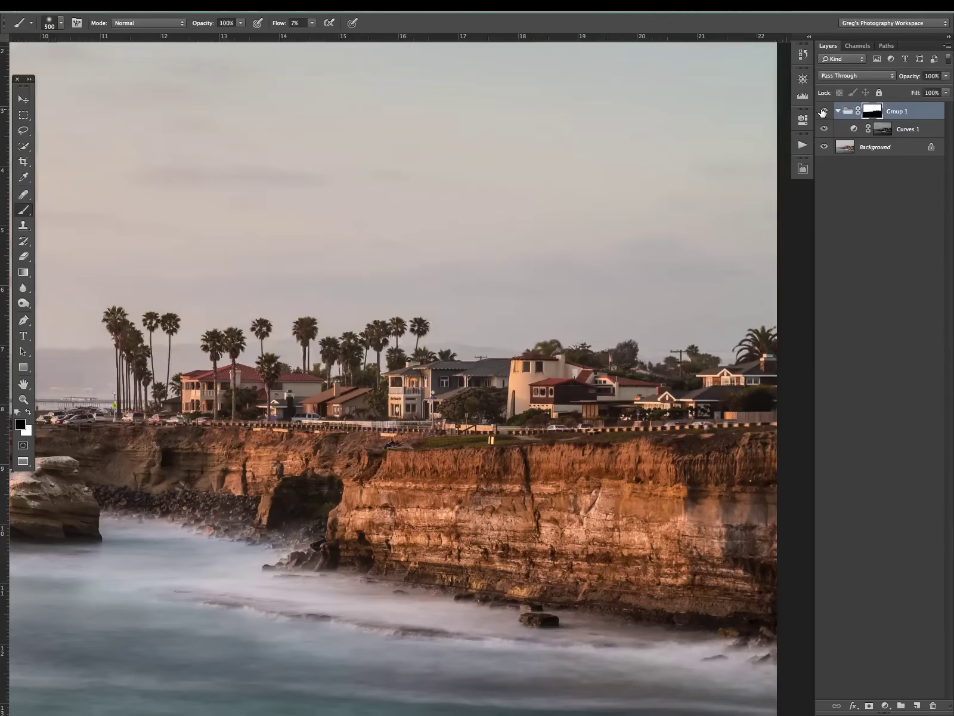
left_click(824, 112)
Shrink the brush to 175 px and compare Group 1 on and off again, leaving it visible.
key("bracketleft")
key("bracketleft")
key("bracketleft")
key("bracketleft")
key("bracketleft")
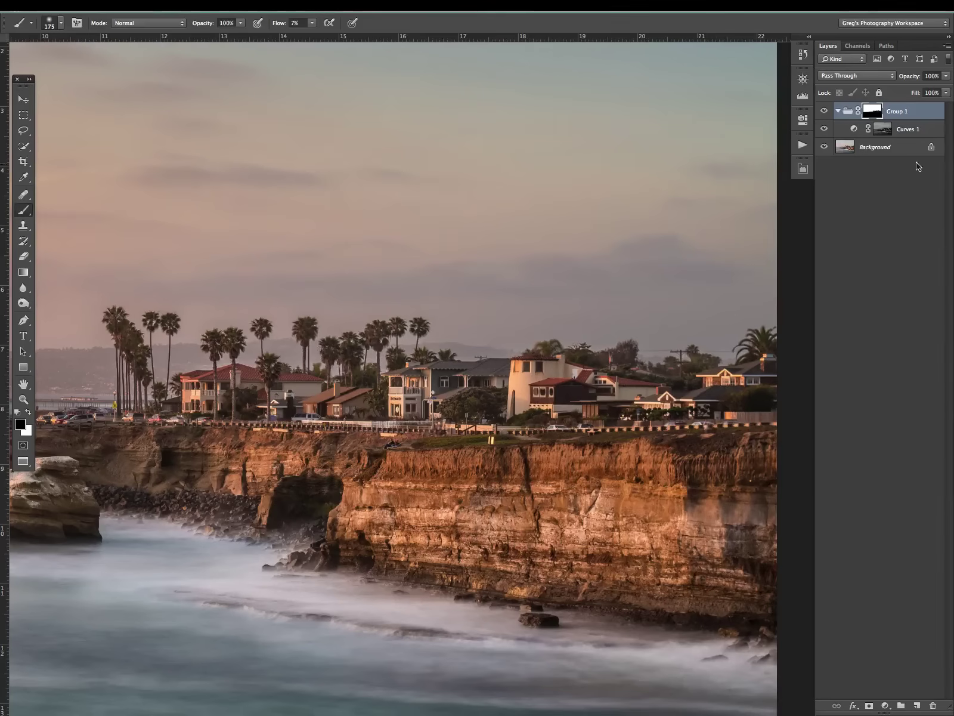
left_click(825, 113)
left_click(824, 114)
left_click(823, 113)
left_click(822, 113)
left_click(822, 114)
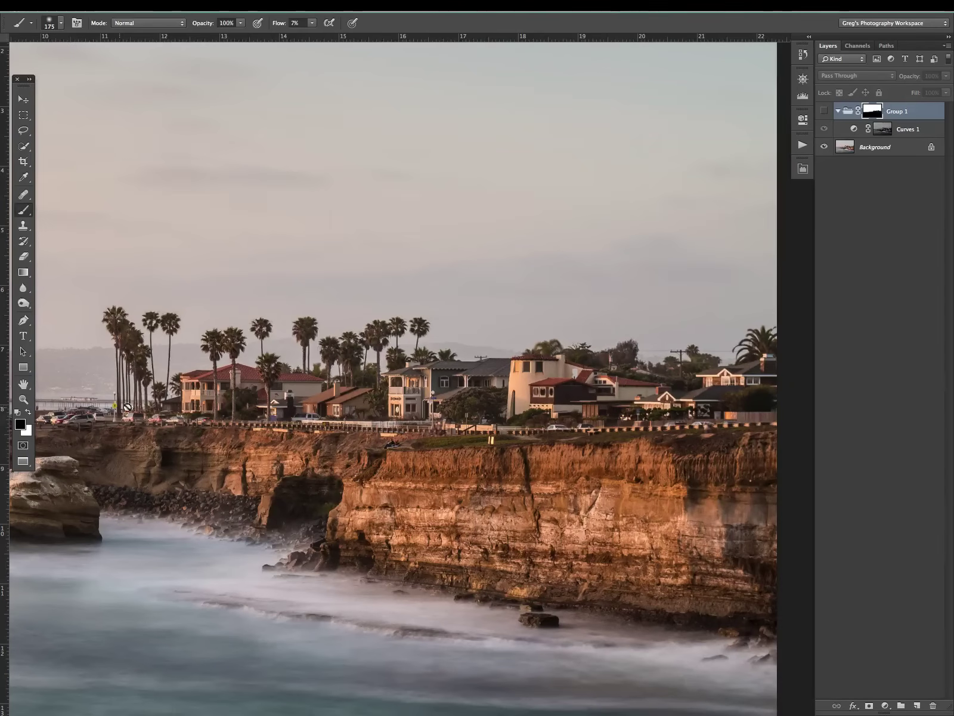
left_click(823, 112)
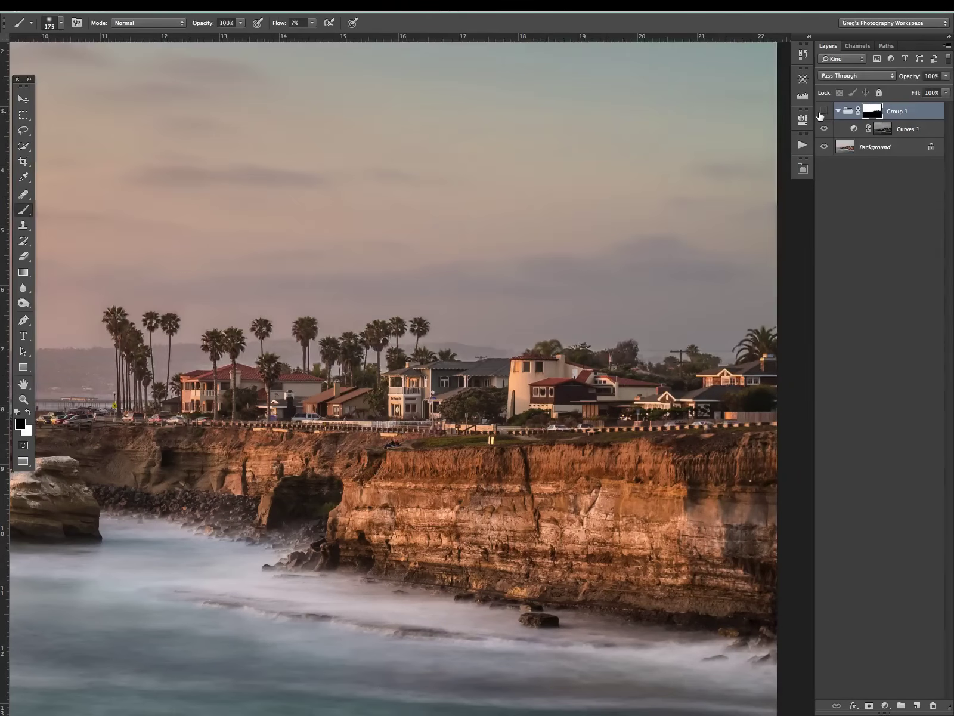
left_click(822, 112)
left_click(822, 112)
left_click(822, 113)
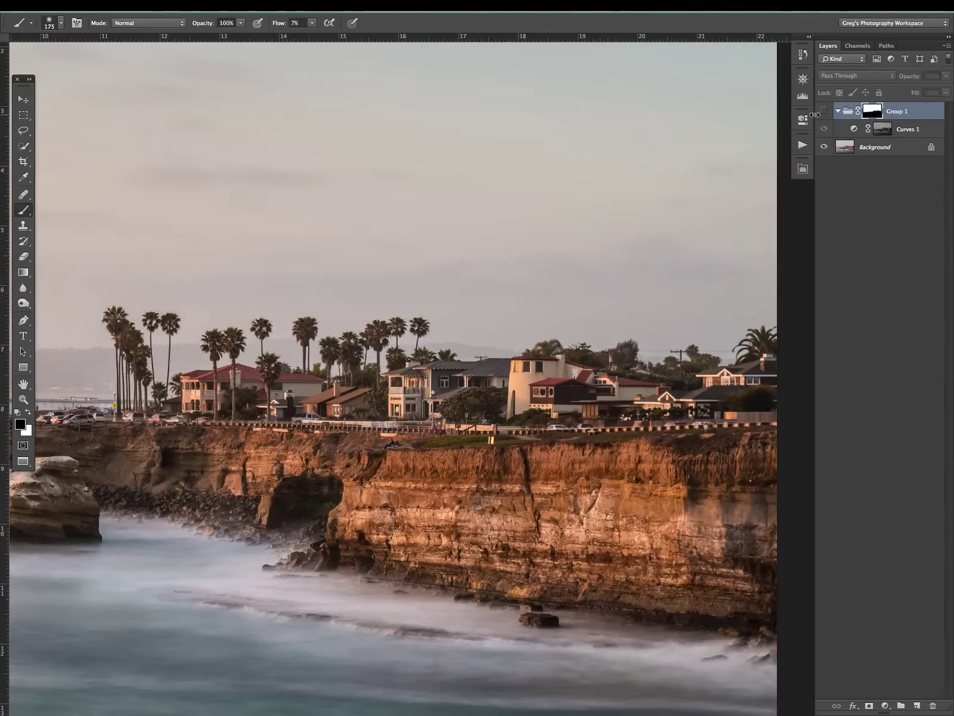
left_click(823, 113)
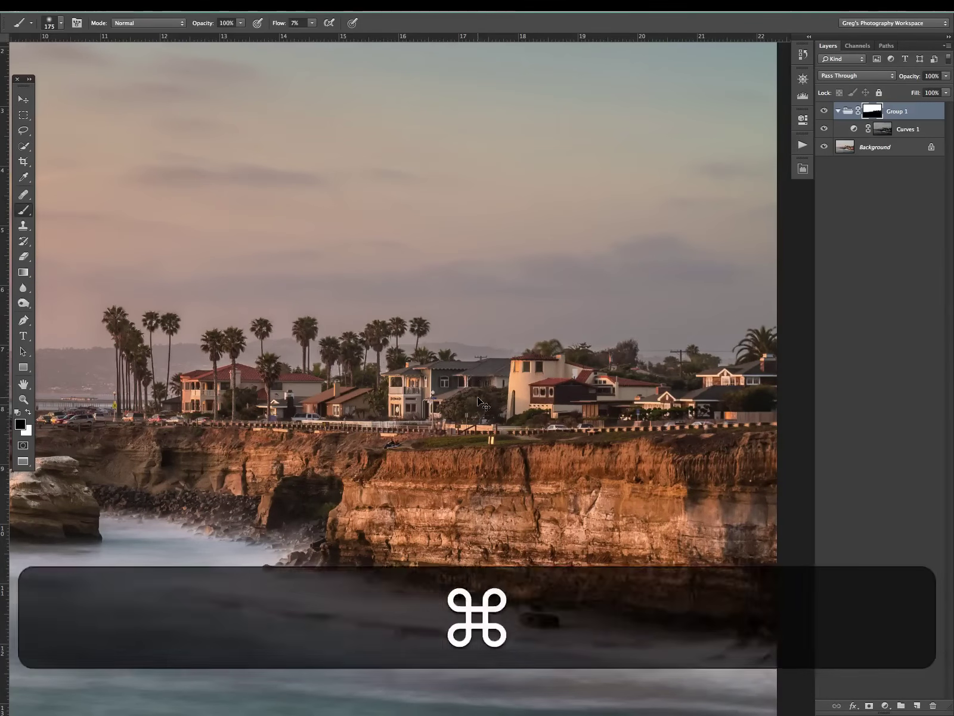
key("super+0")
key("super+minus")
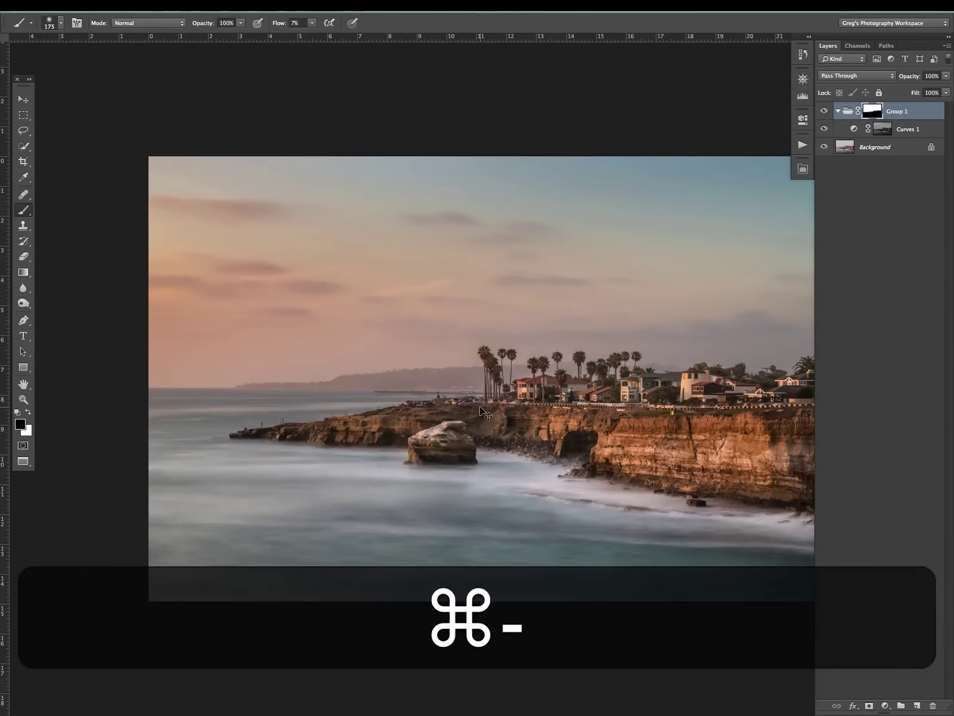
mouse_move(570, 406)
left_mouse_down()
mouse_move(476, 406)
mouse_move(522, 406)
left_mouse_up()
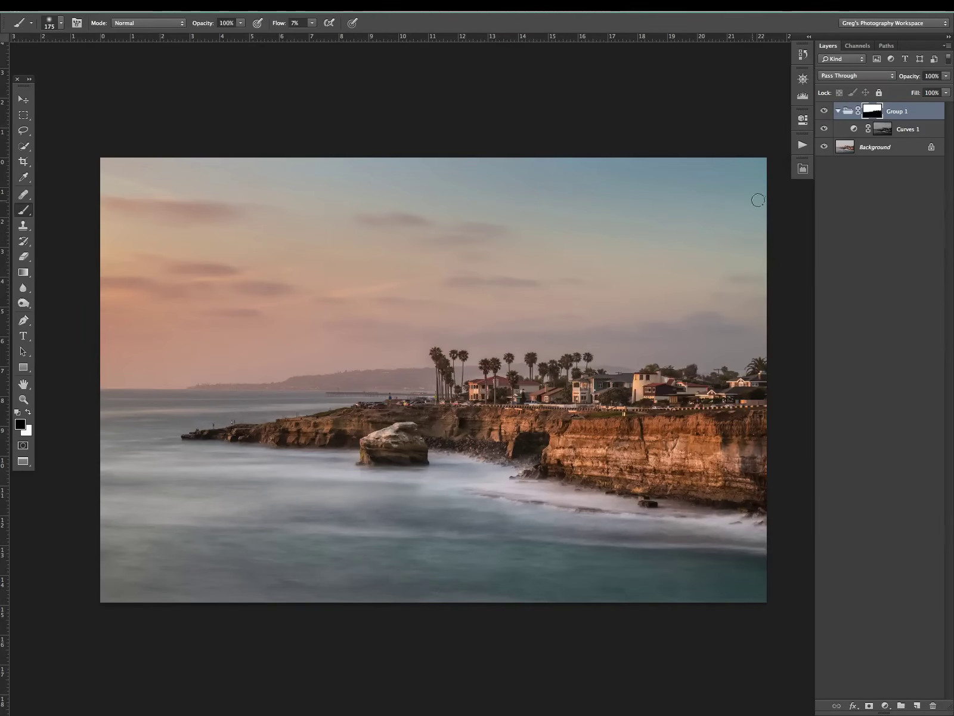
left_click(824, 147, "alt")
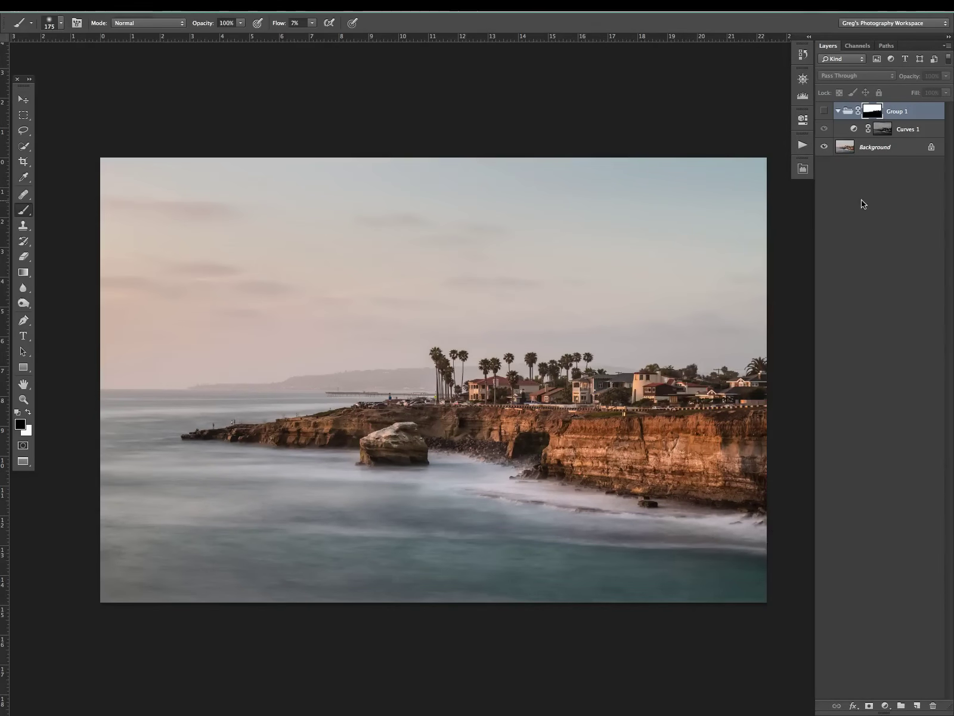
left_click(825, 111)
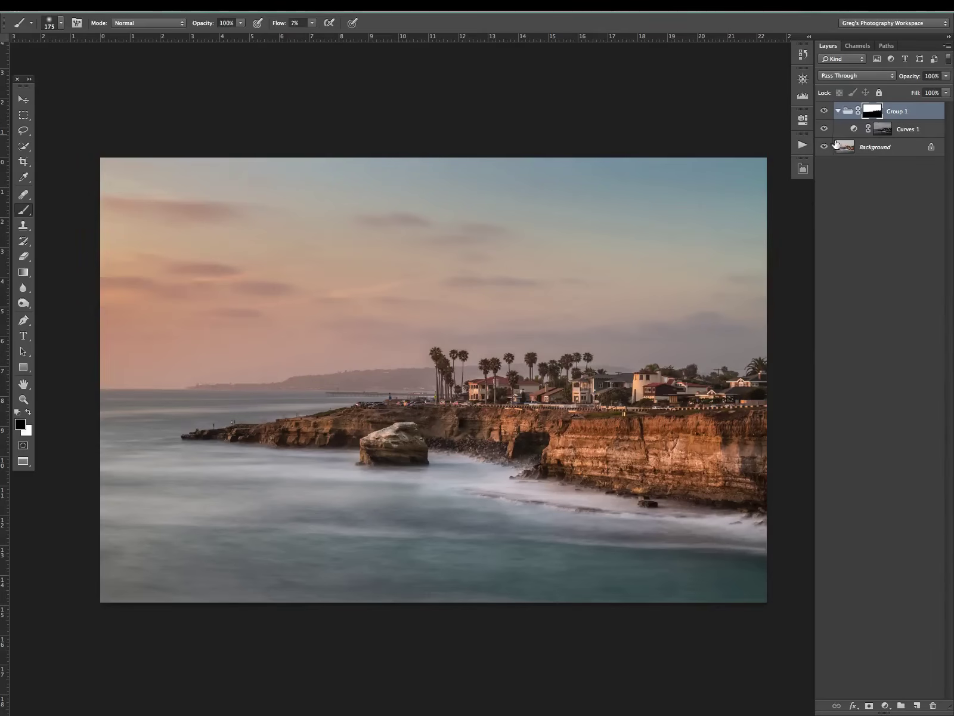
left_click(873, 111, "shift")
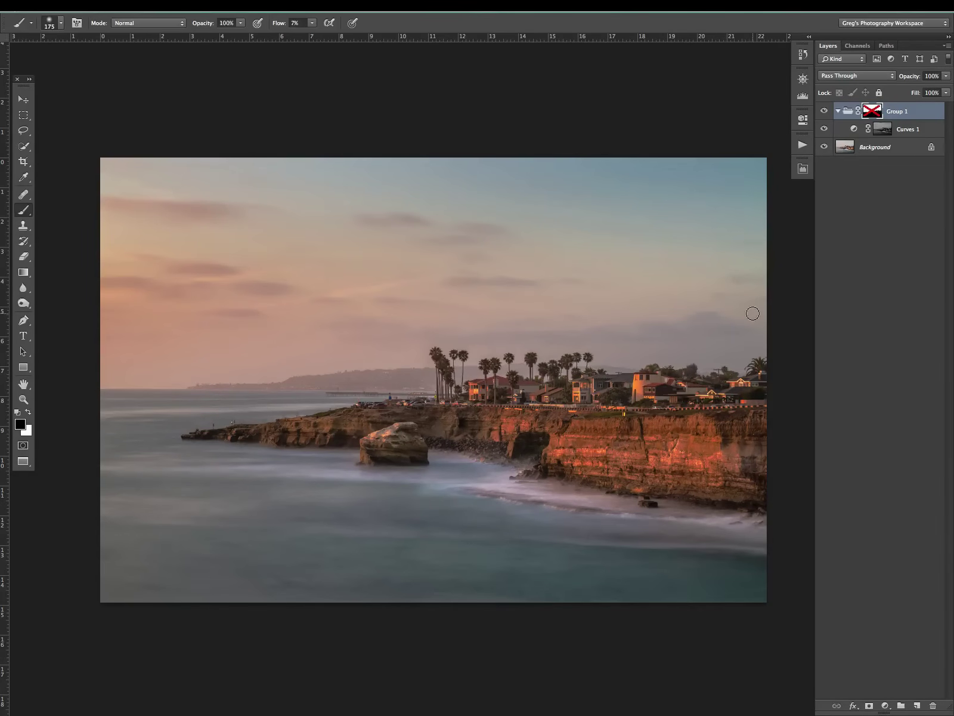
left_click(866, 114, "shift")
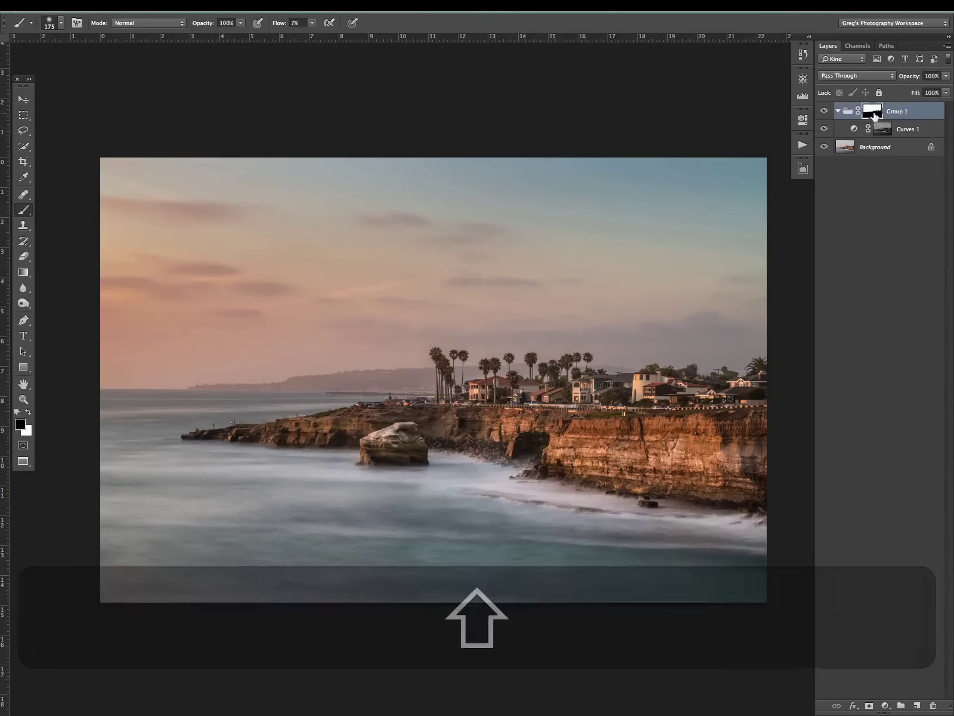
left_click(824, 112)
left_click(825, 113)
left_click(824, 113)
left_click(824, 112)
key("super+equal")
key("super+equal")
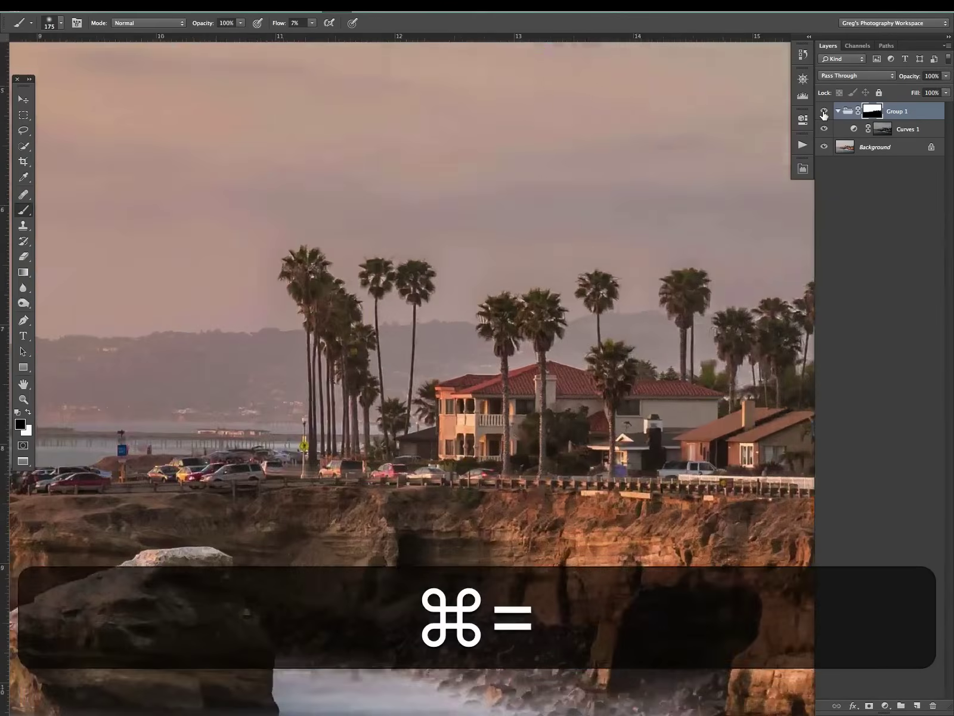
key("super+equal")
key("super+equal")
key("super+minus")
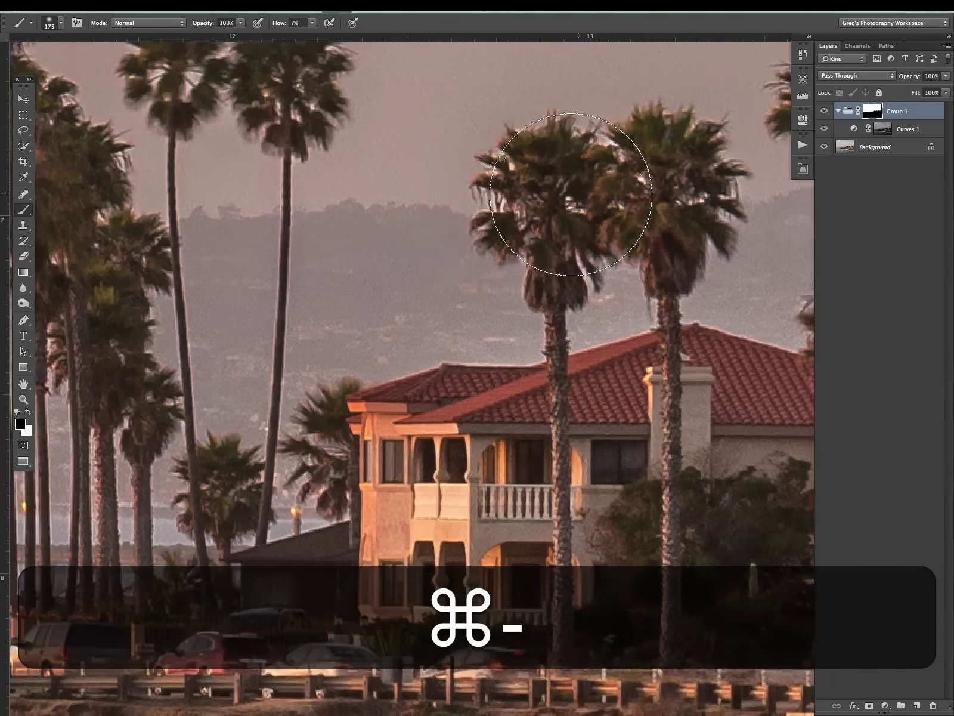
key("space")
left_click_drag(451, 197, 518, 335)
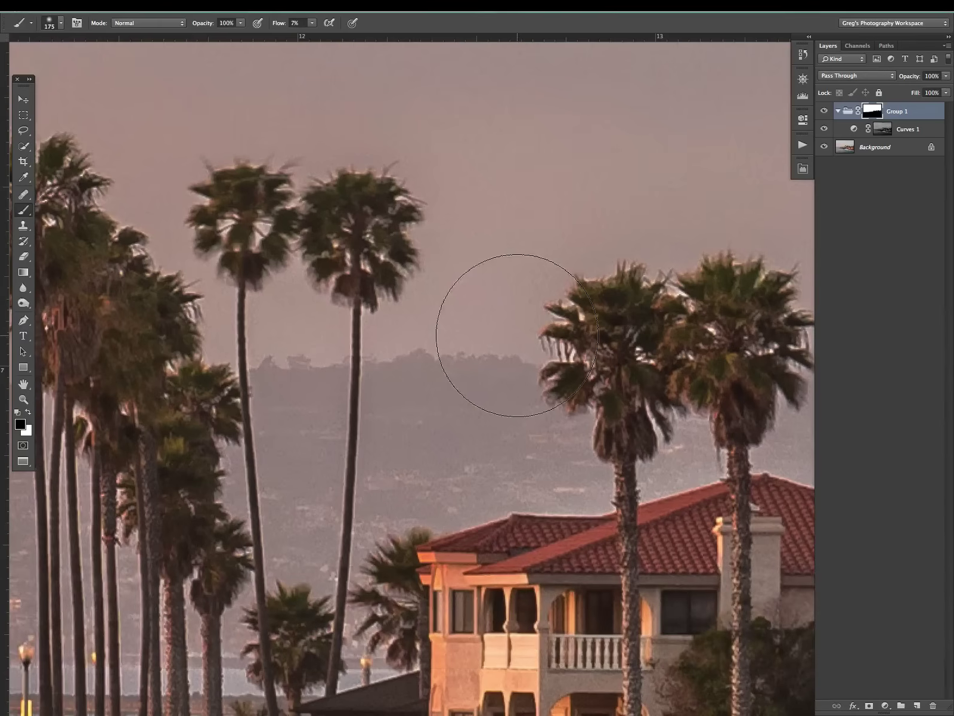
left_click(825, 112)
left_click(825, 111)
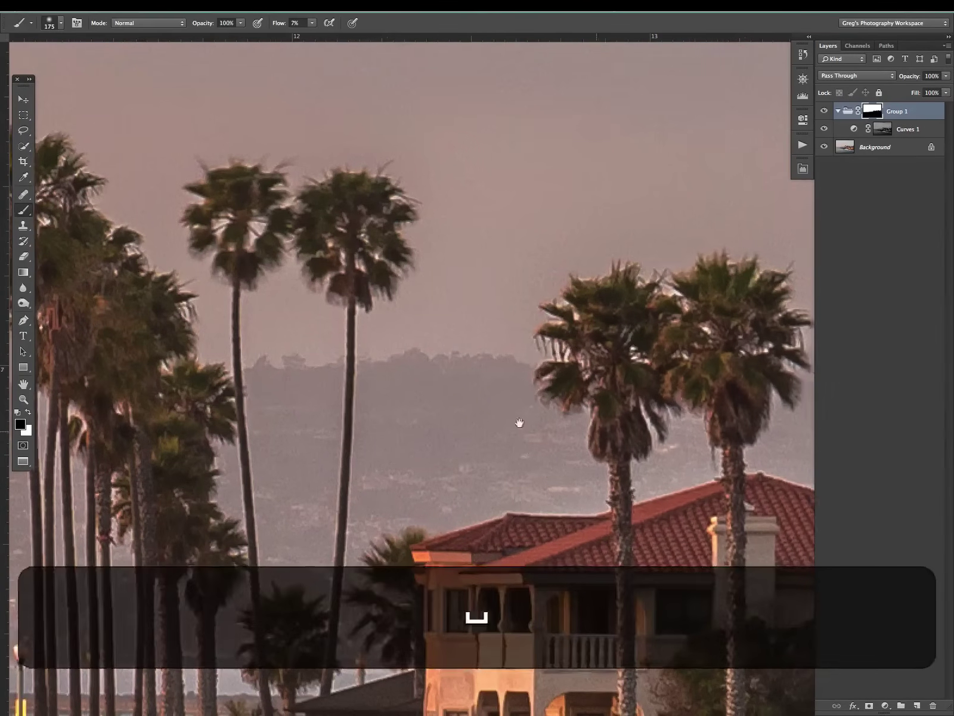
left_click_drag(518, 421, 454, 294)
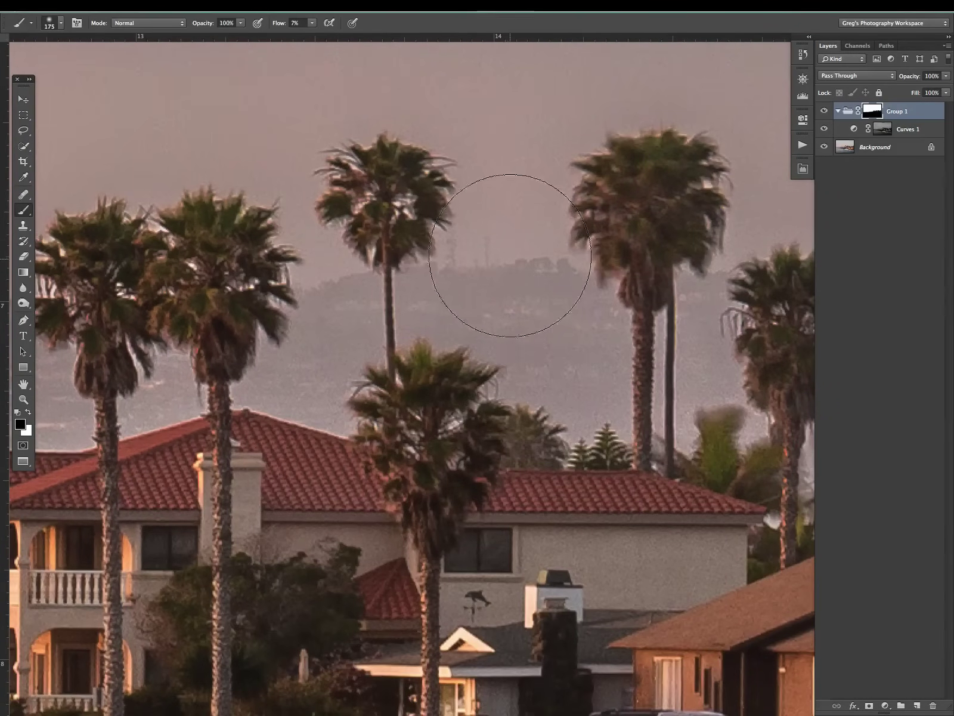
left_click_drag(558, 316, 191, 337)
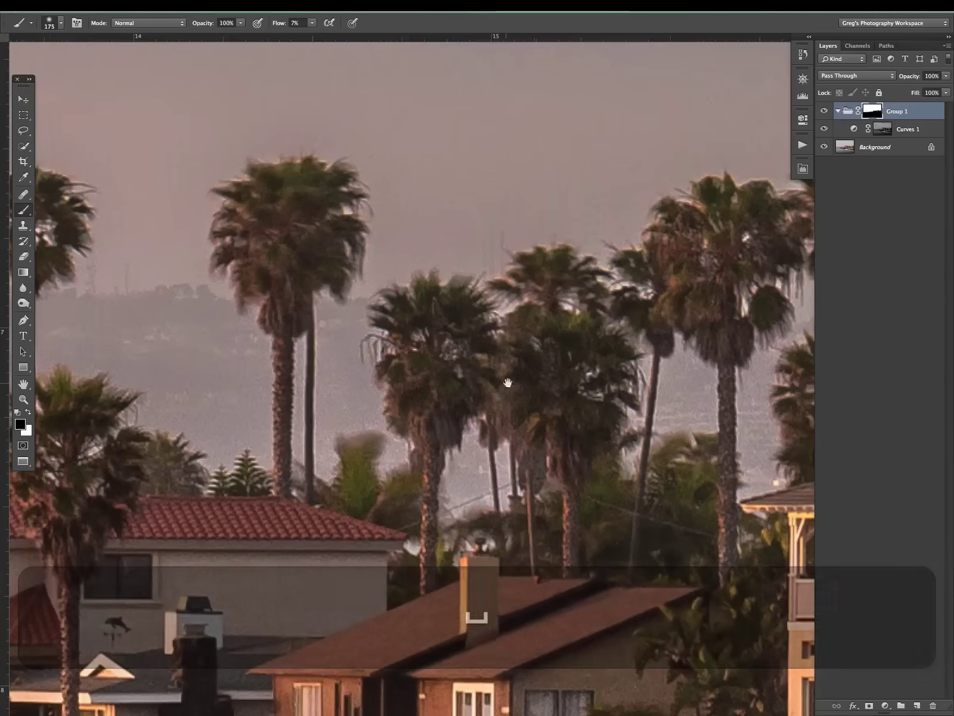
left_click_drag(528, 383, 179, 491)
left_click_drag(454, 435, 145, 500)
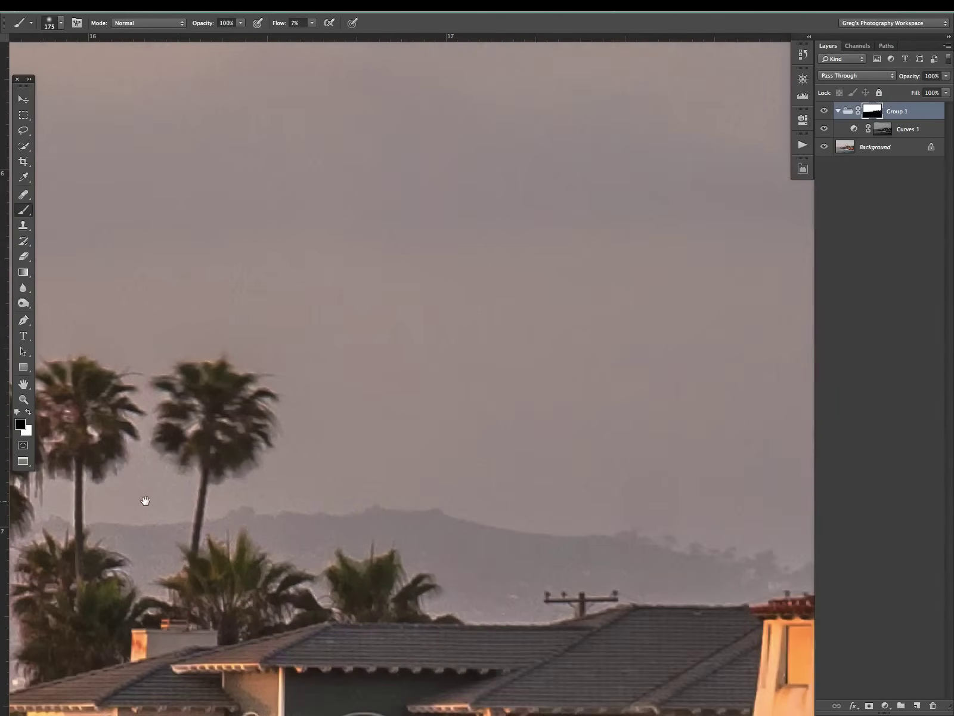
left_click_drag(309, 510, 601, 422)
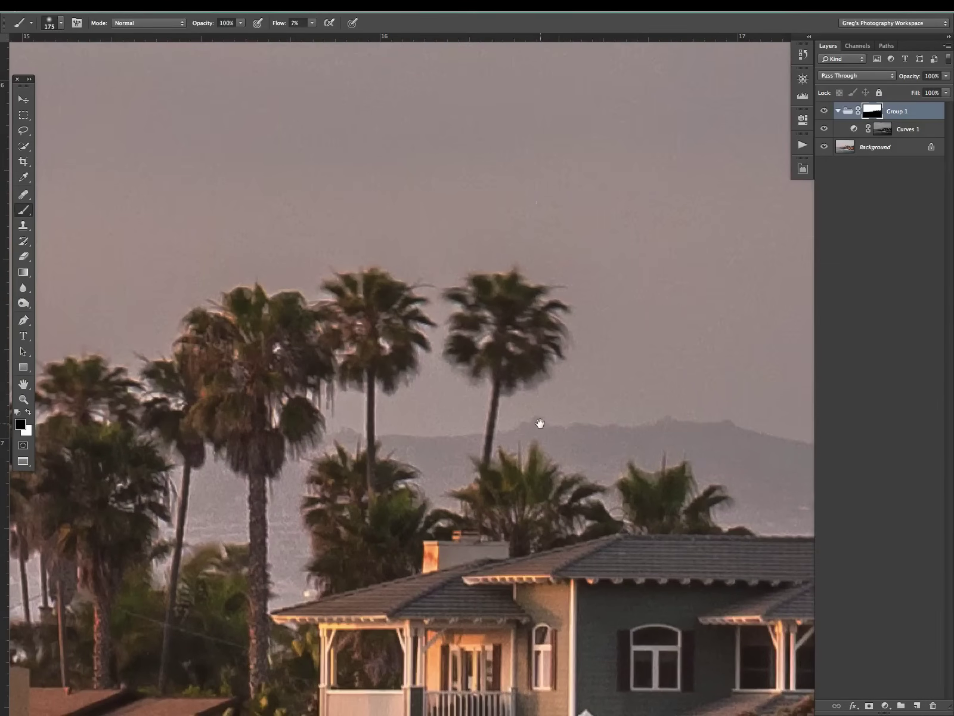
left_click_drag(400, 432, 545, 417)
left_click_drag(348, 546, 691, 427)
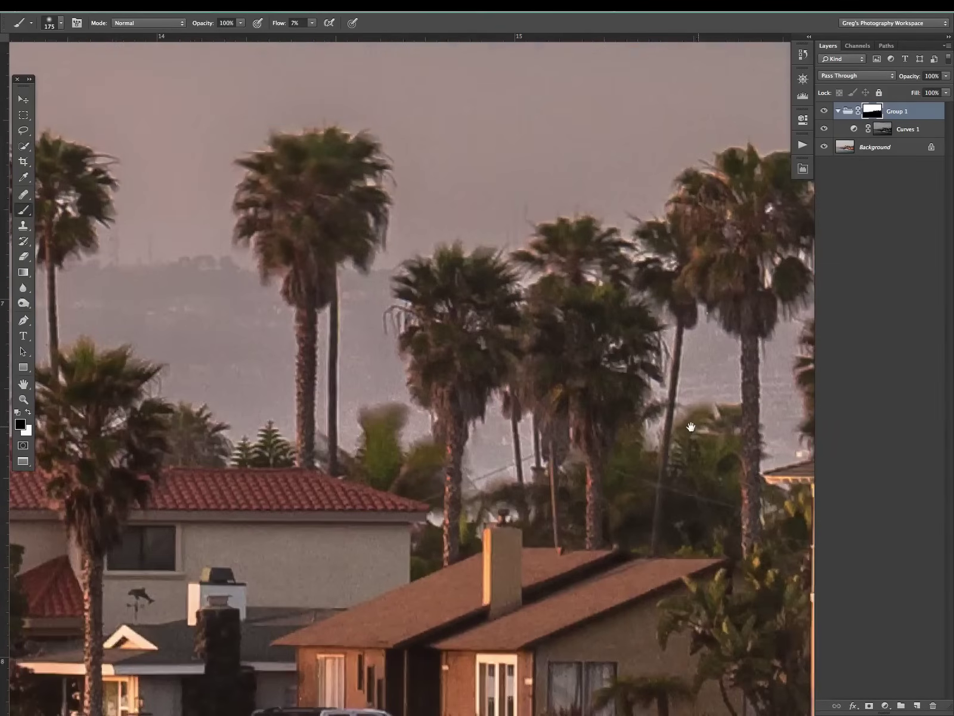
Fit the entire coastal cliff photo on screen with Cmd+0 to judge the darkened sky.
key("super+0")
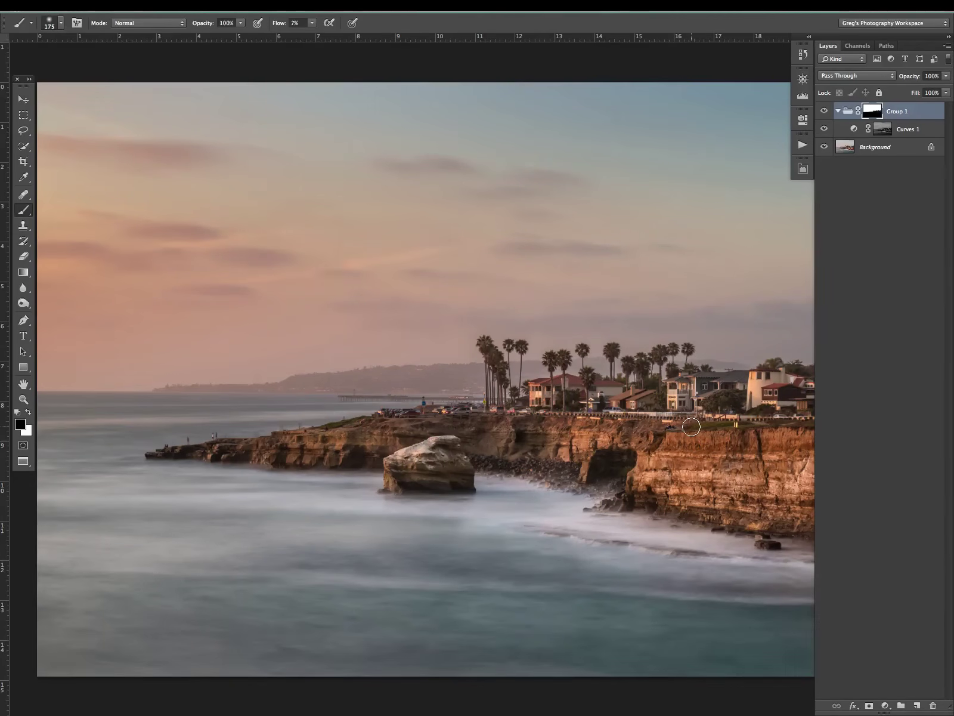